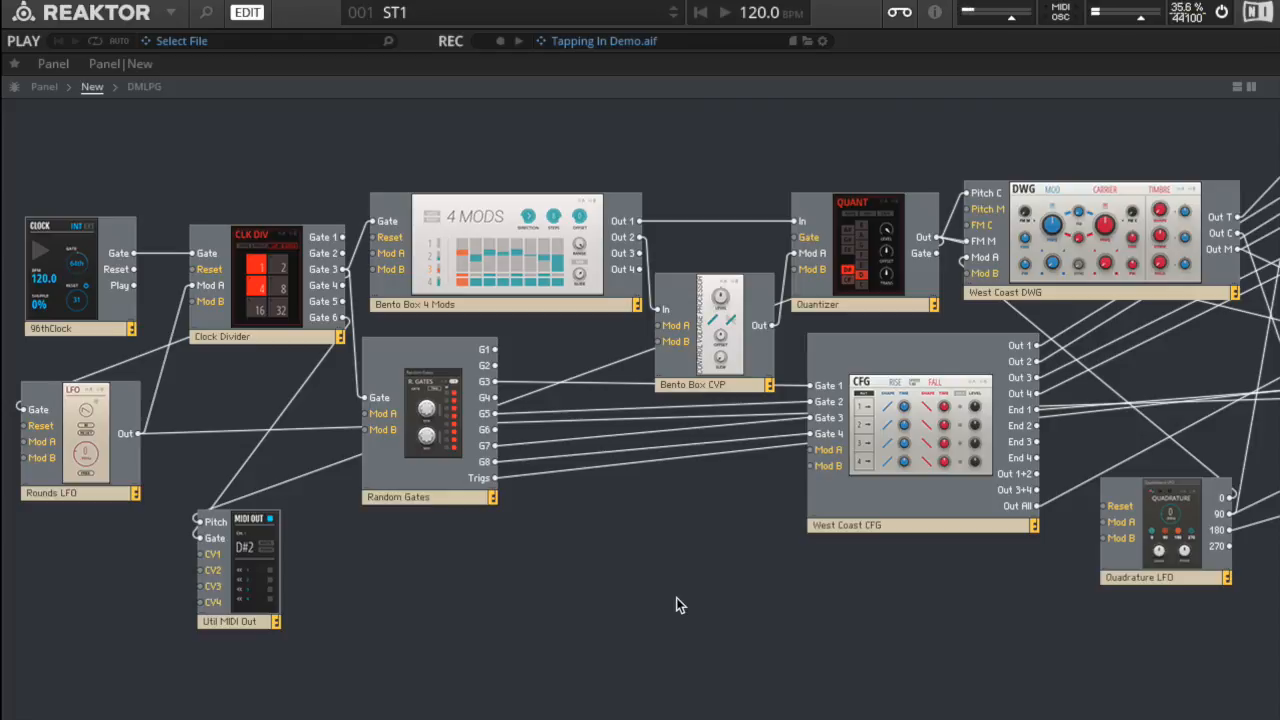
Step: Examine the clock connections by selecting the 96thClock and Clock Divider modules in turn
scroll(676, 605, right, 2)
scroll(676, 605, left, 2)
click(73, 267)
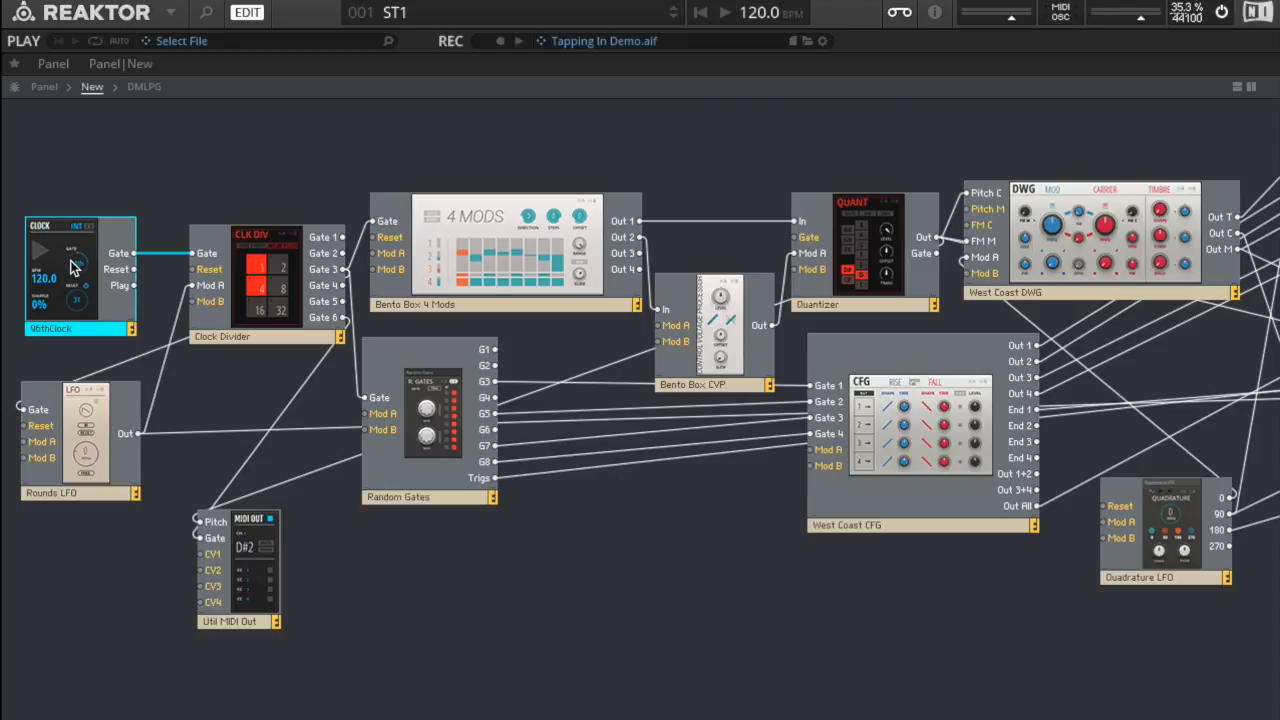
click(278, 273)
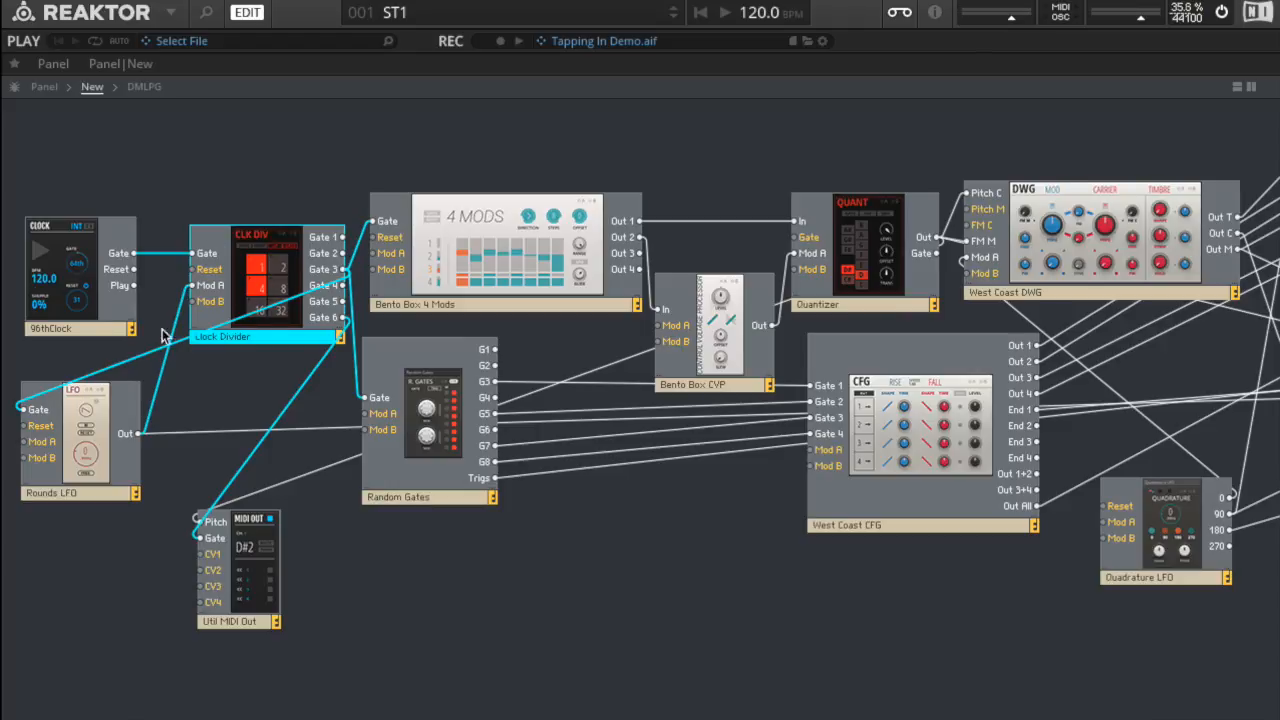
click(67, 278)
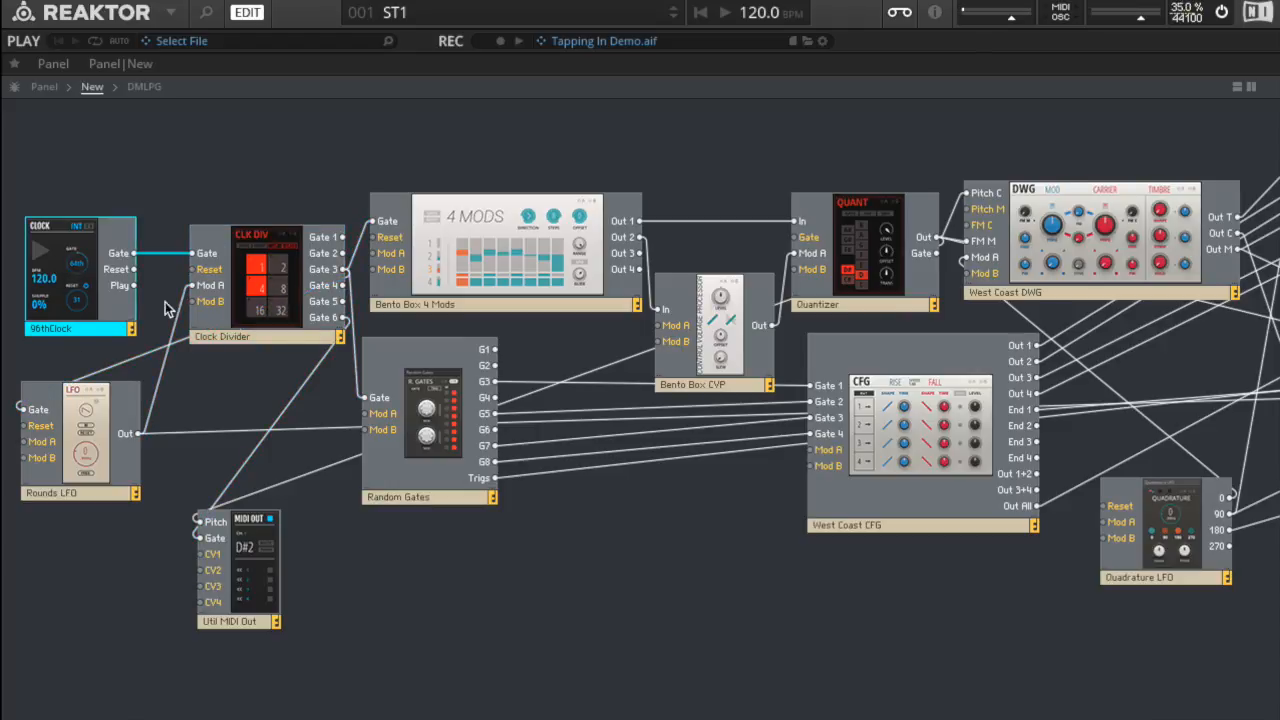
click(289, 326)
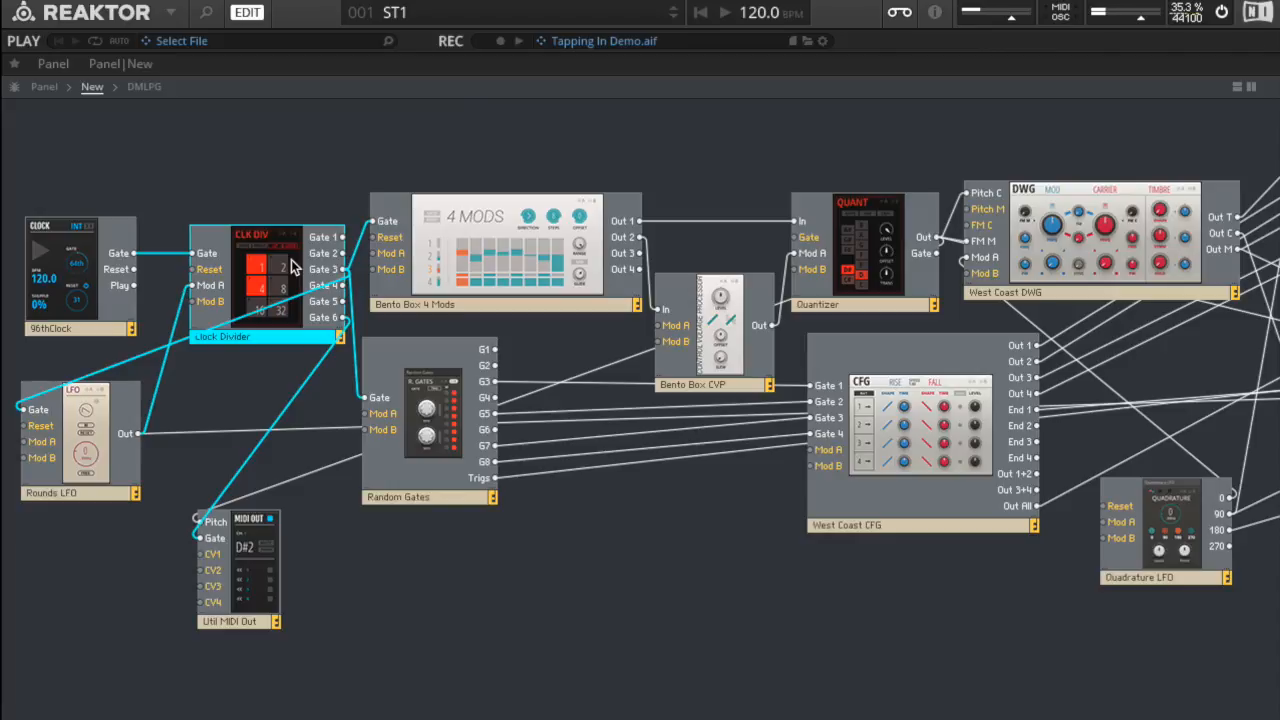
Step: Trace the gate and envelope wiring from Random Gates through West Coast CFG to the DMLPG and Bento Box VCA
click(425, 409)
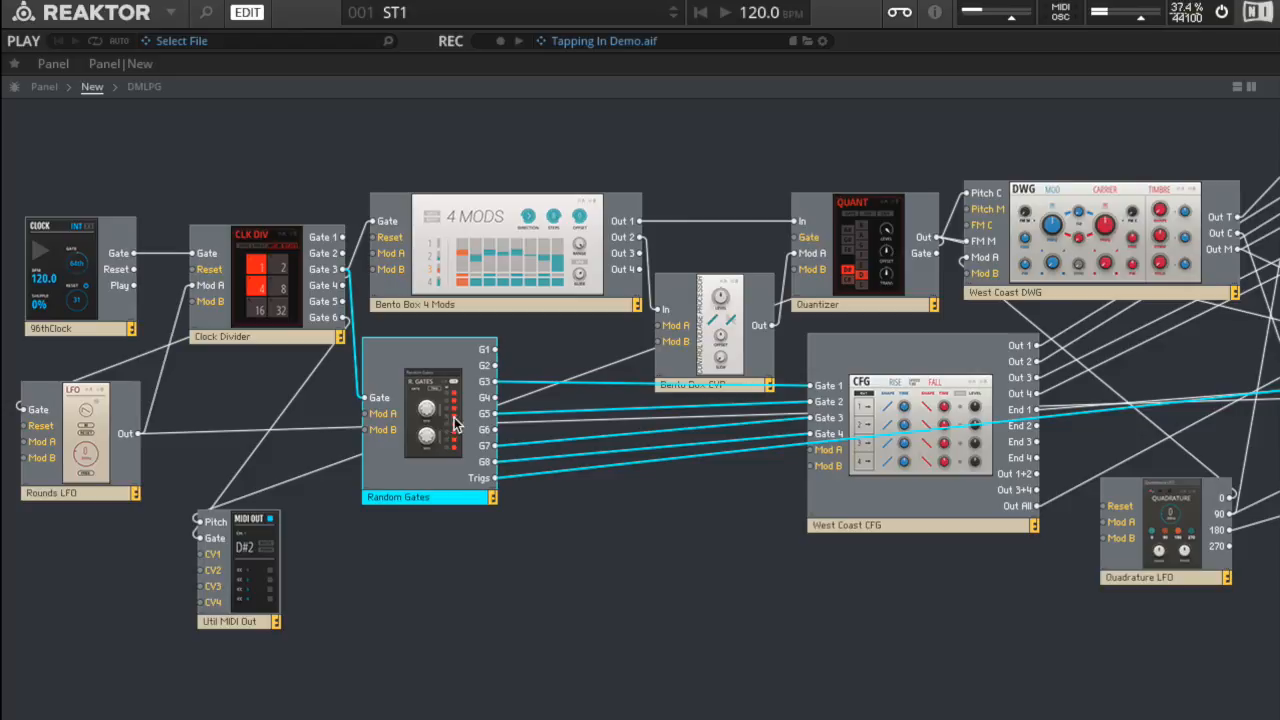
click(928, 392)
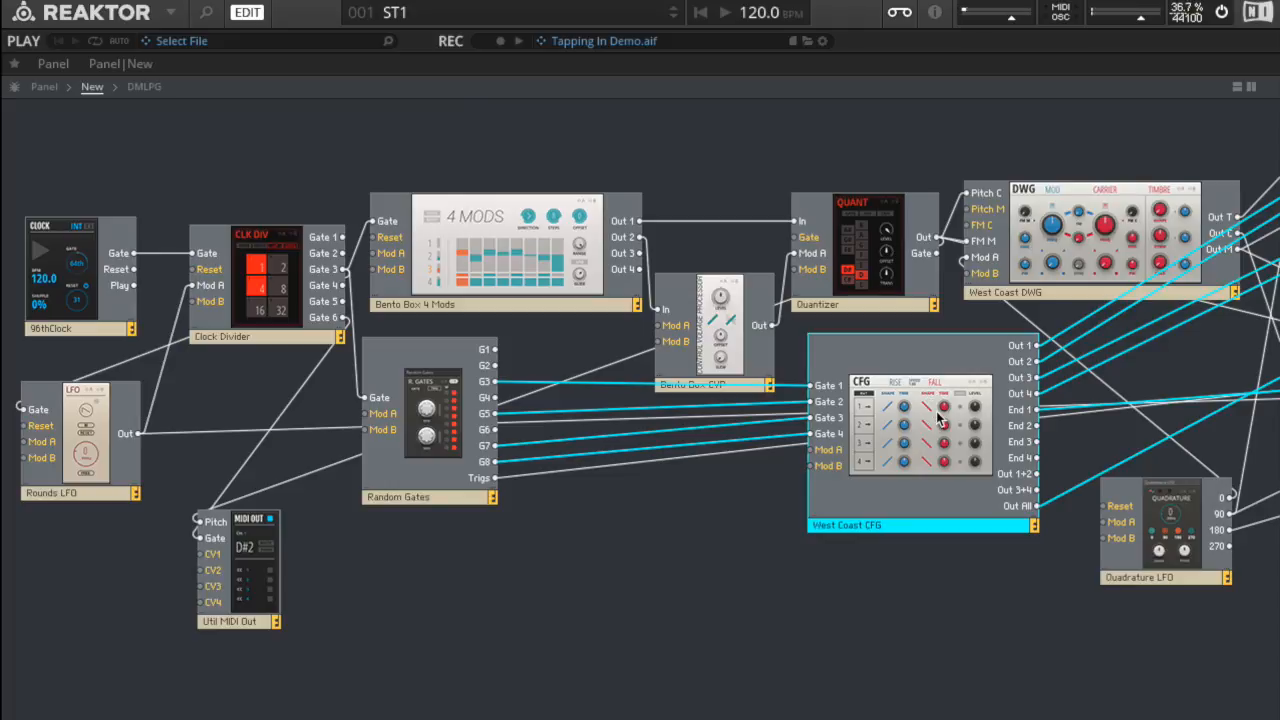
scroll(936, 411, right, 8)
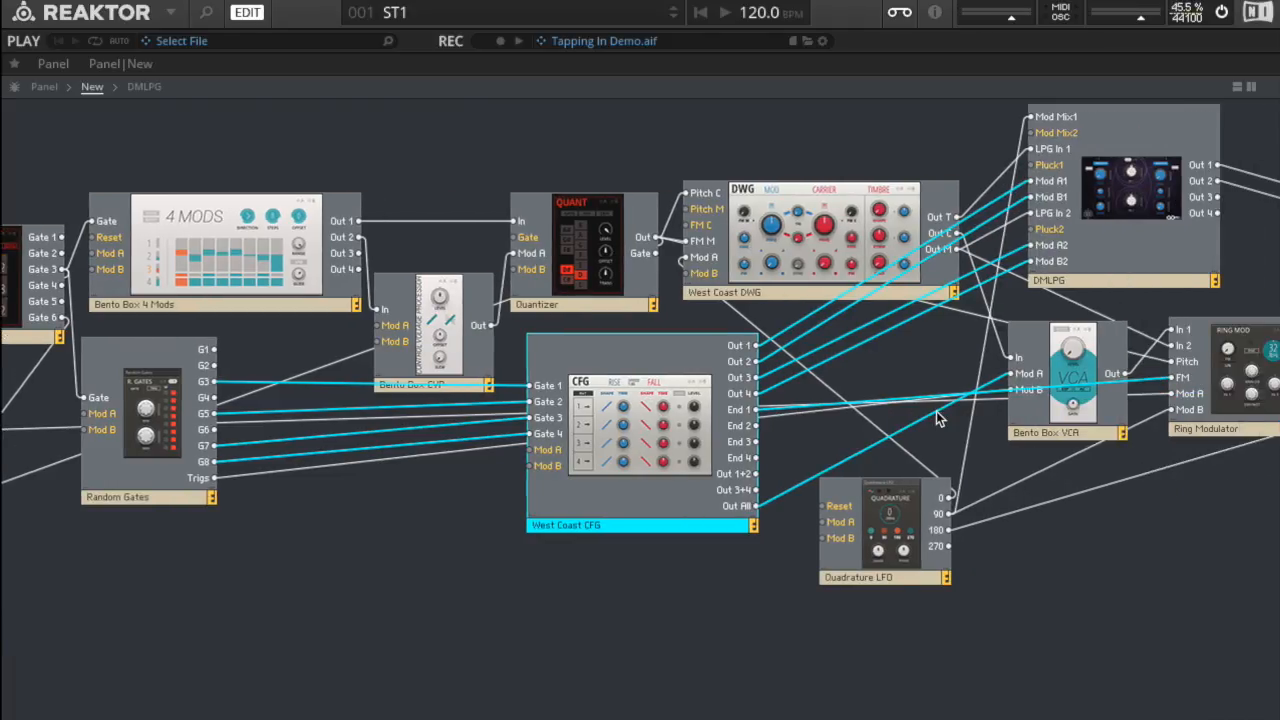
click(1030, 204)
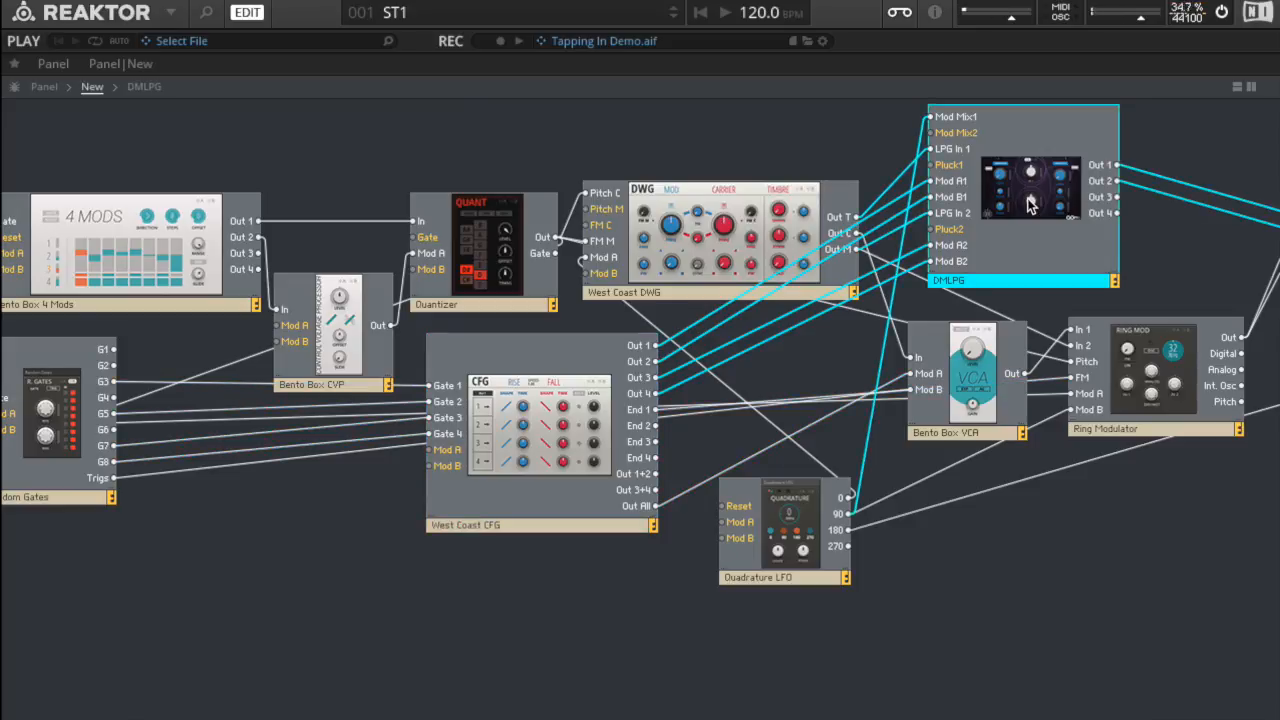
click(976, 378)
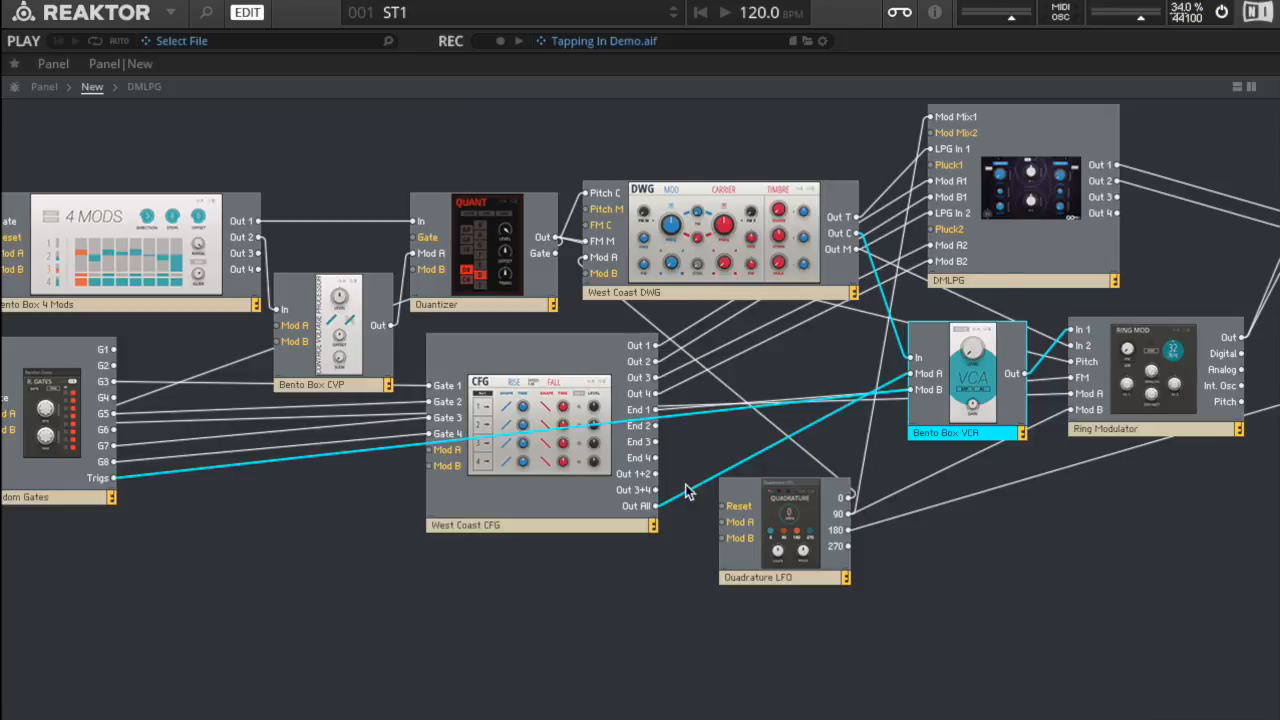
Step: Trace the pitch path by highlighting the wires of Bento Box 4 Mods, the Quantizer and the West Coast DWG
scroll(396, 642, left, 5)
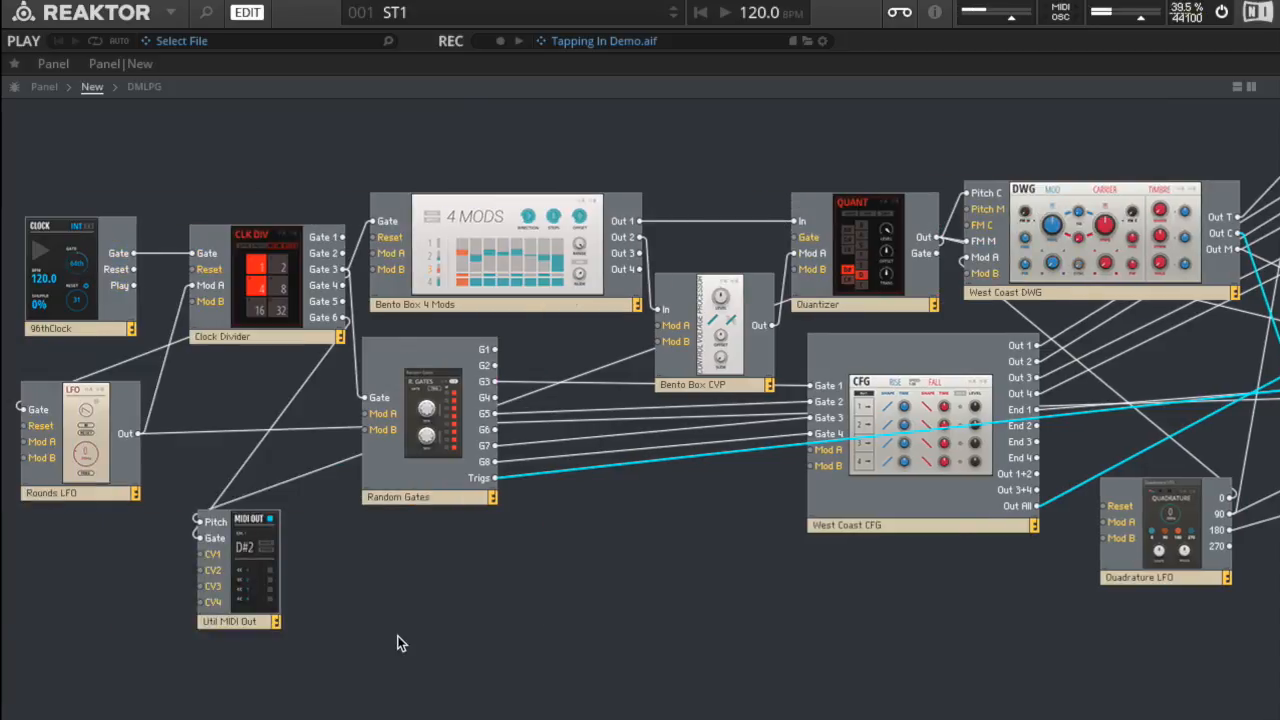
click(501, 248)
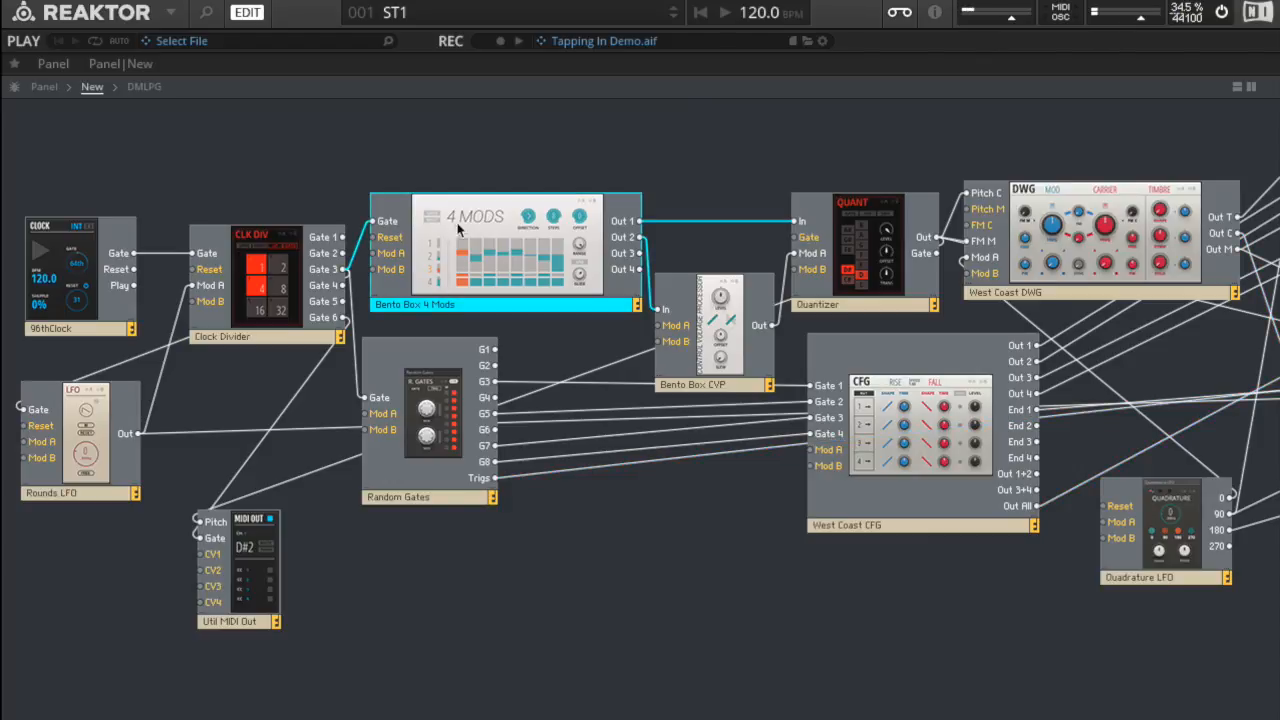
click(865, 222)
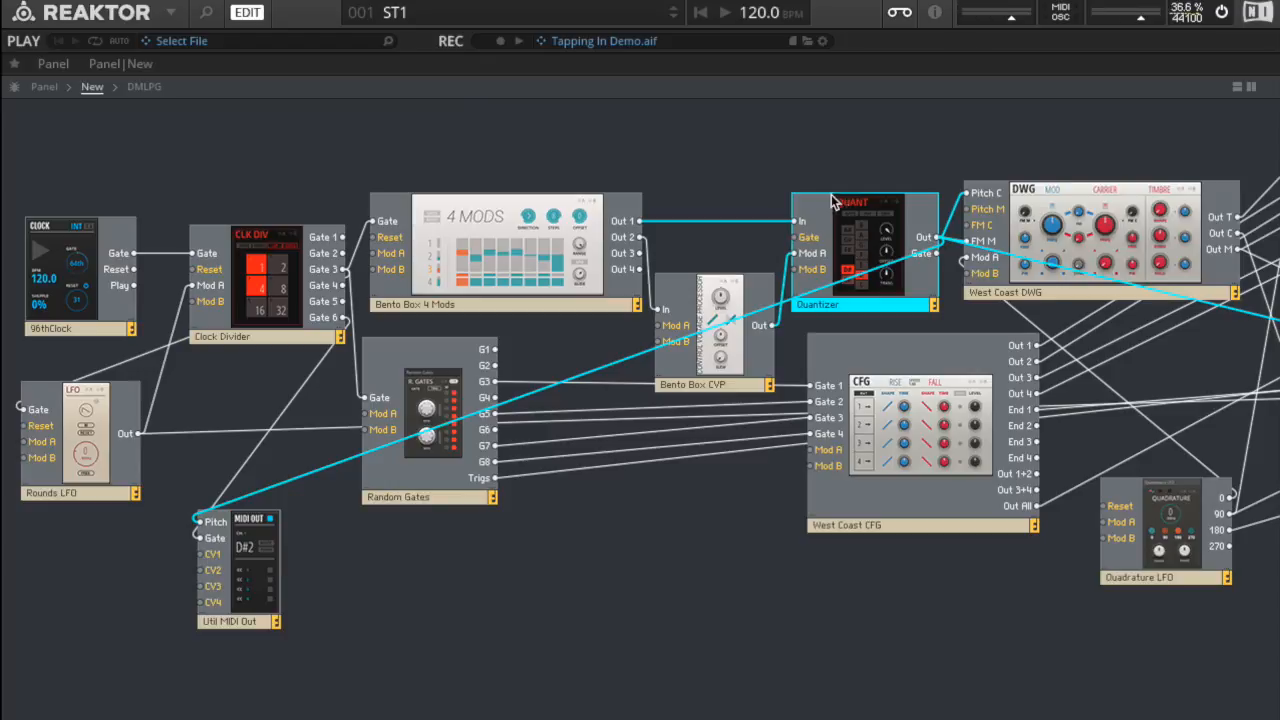
click(1105, 209)
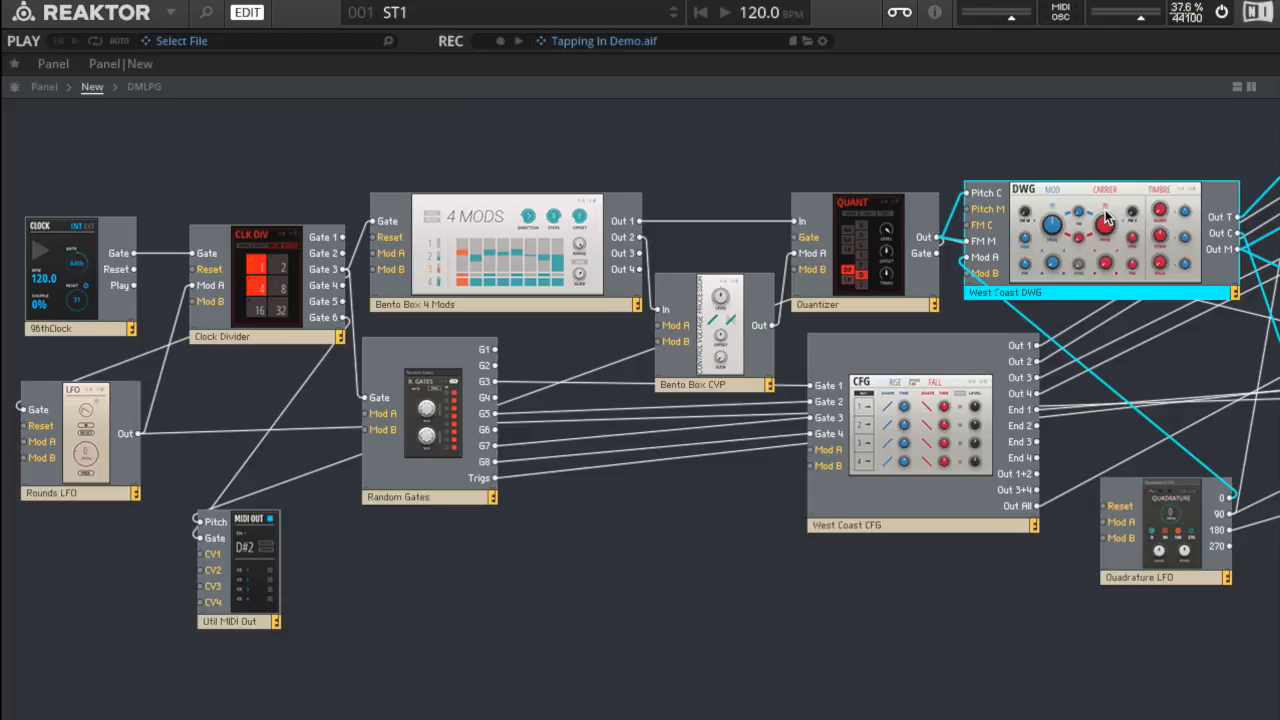
click(896, 248)
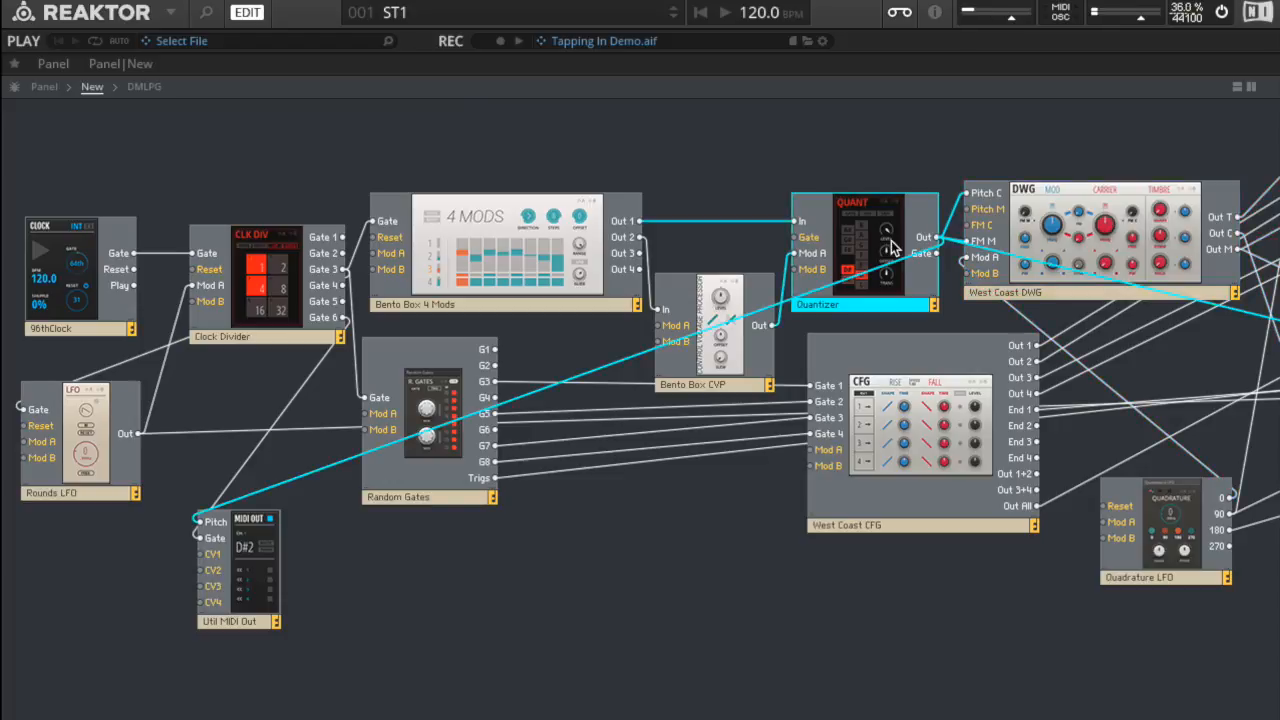
click(1078, 215)
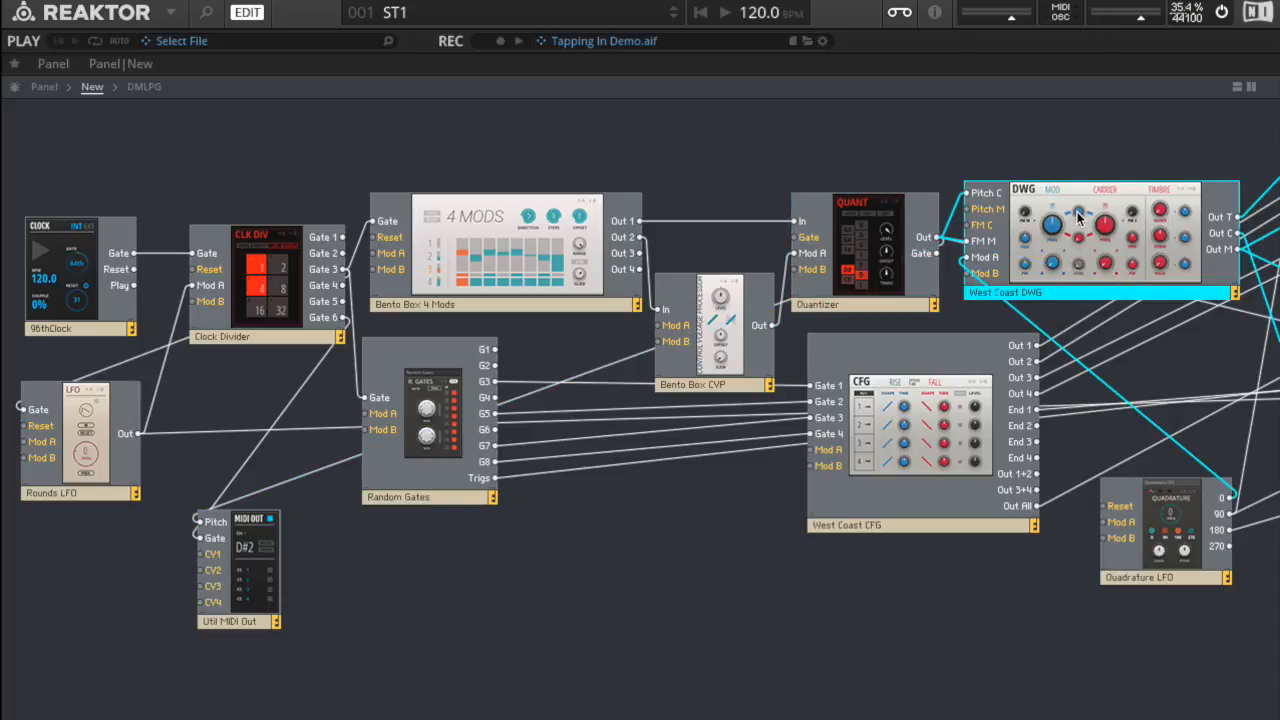
Step: Follow the West Coast DWG's audio outputs by highlighting the connections of the DMLPG, Bento Box VCA and Ring Modulator
scroll(1139, 271, right, 5)
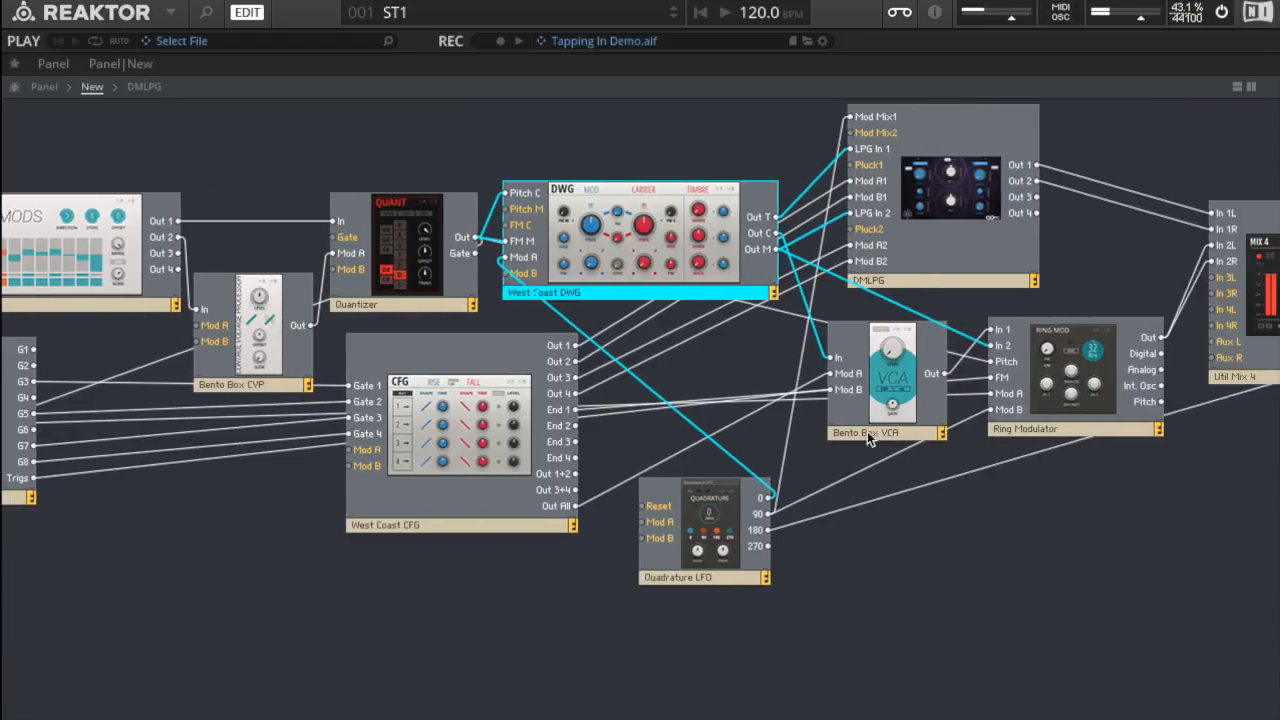
click(983, 172)
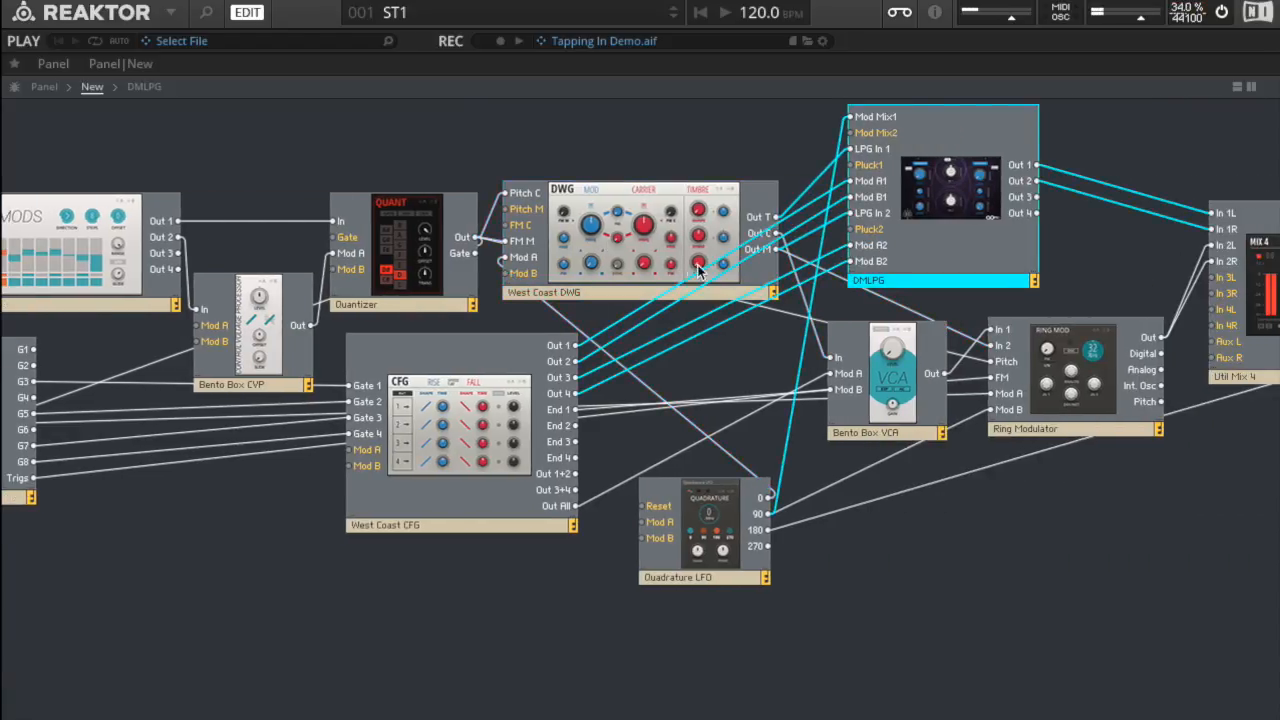
click(882, 392)
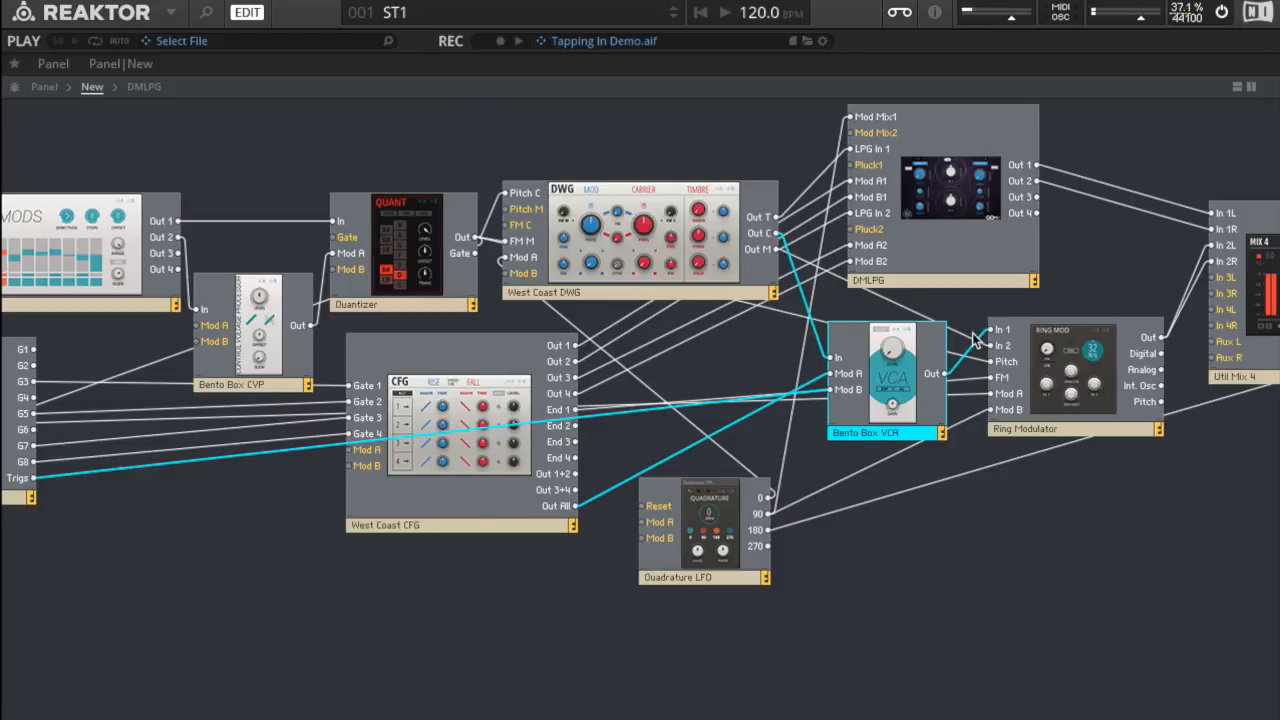
click(1088, 350)
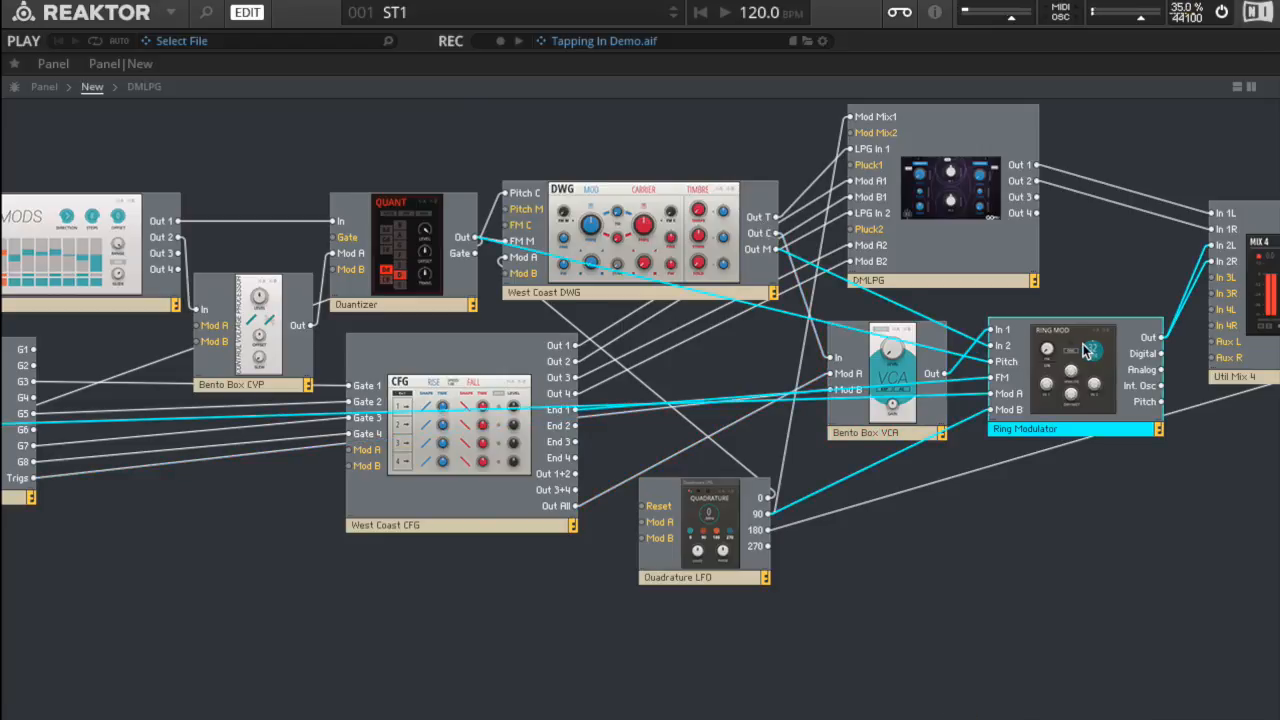
click(640, 200)
click(1075, 370)
Step: Examine the connections of the Rounds LFO, Clock Divider and Util MIDI Out modules, ending with nothing selected
scroll(536, 637, left, 5)
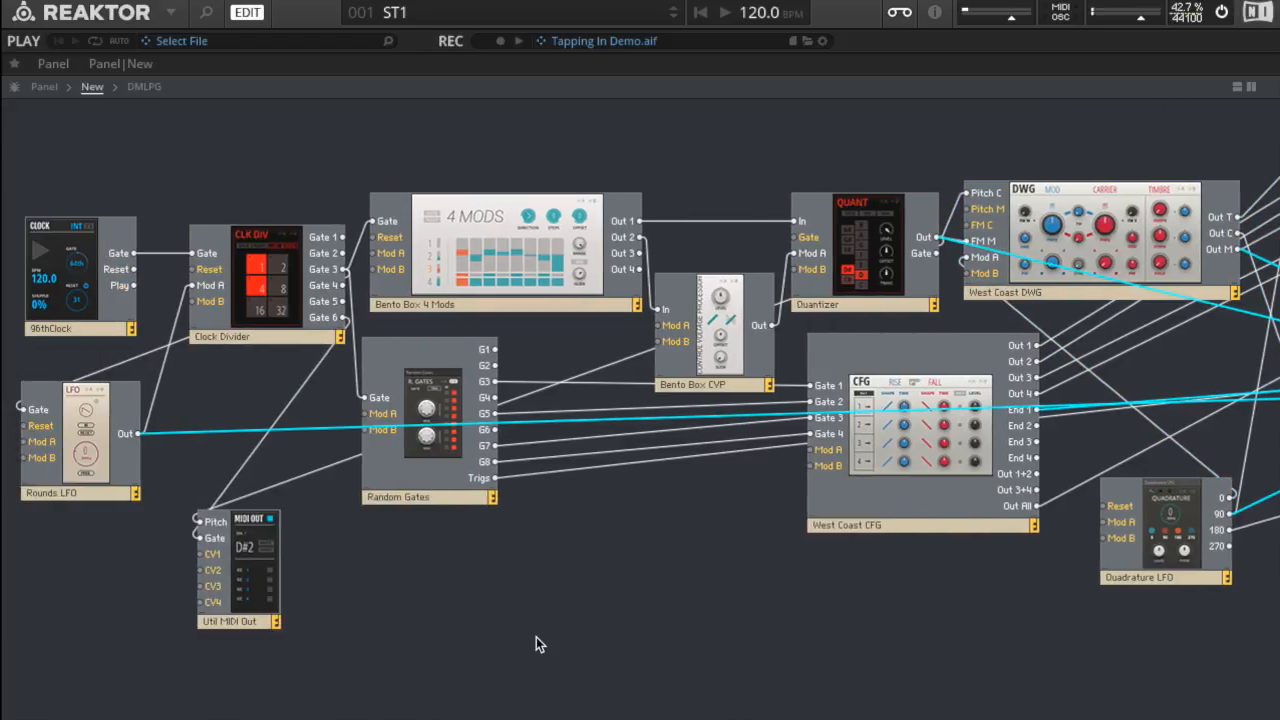
click(104, 418)
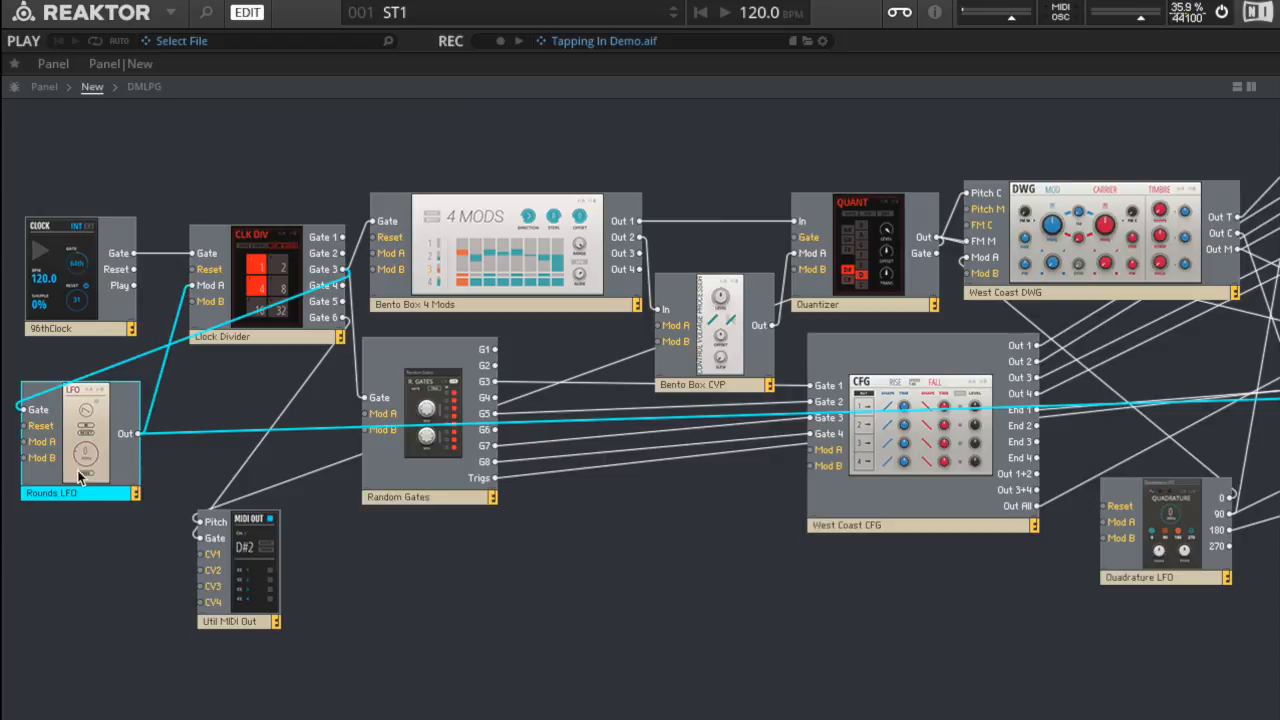
click(259, 280)
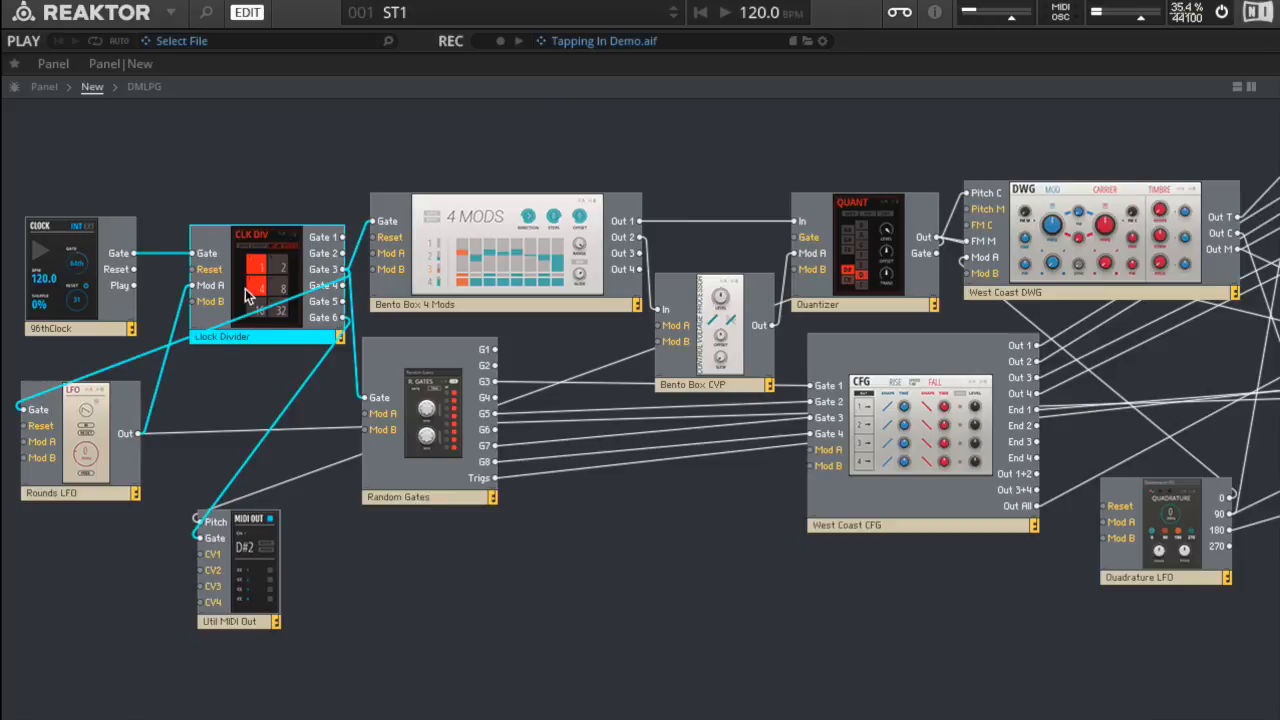
click(252, 592)
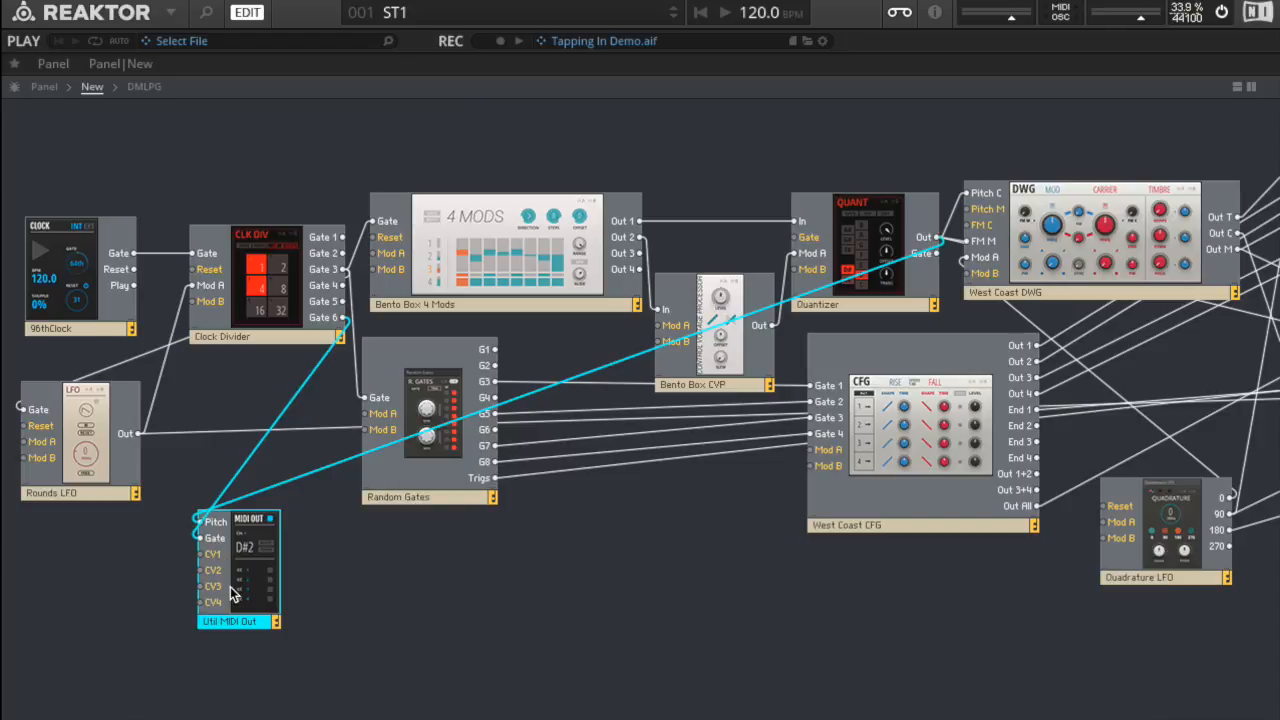
click(351, 583)
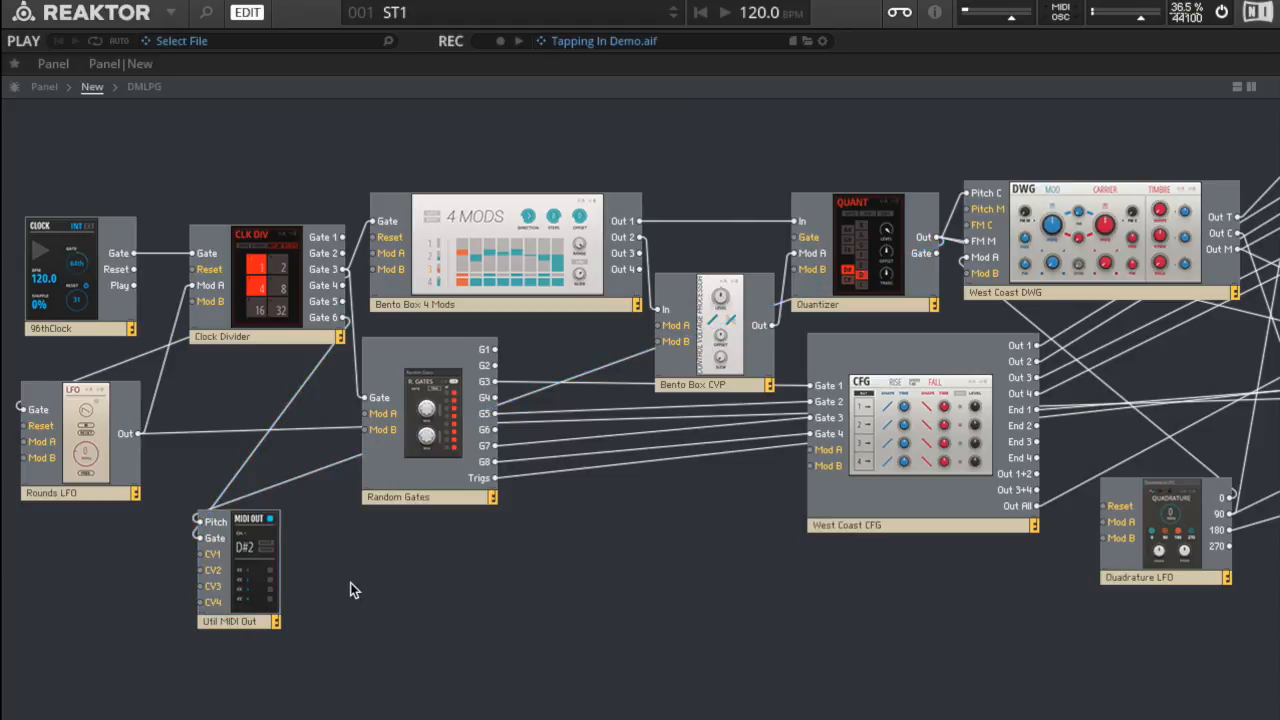
Step: Trace the modulation path from Bento Box 4 Mods through the Bento Box CVP to the Quantizer
click(522, 258)
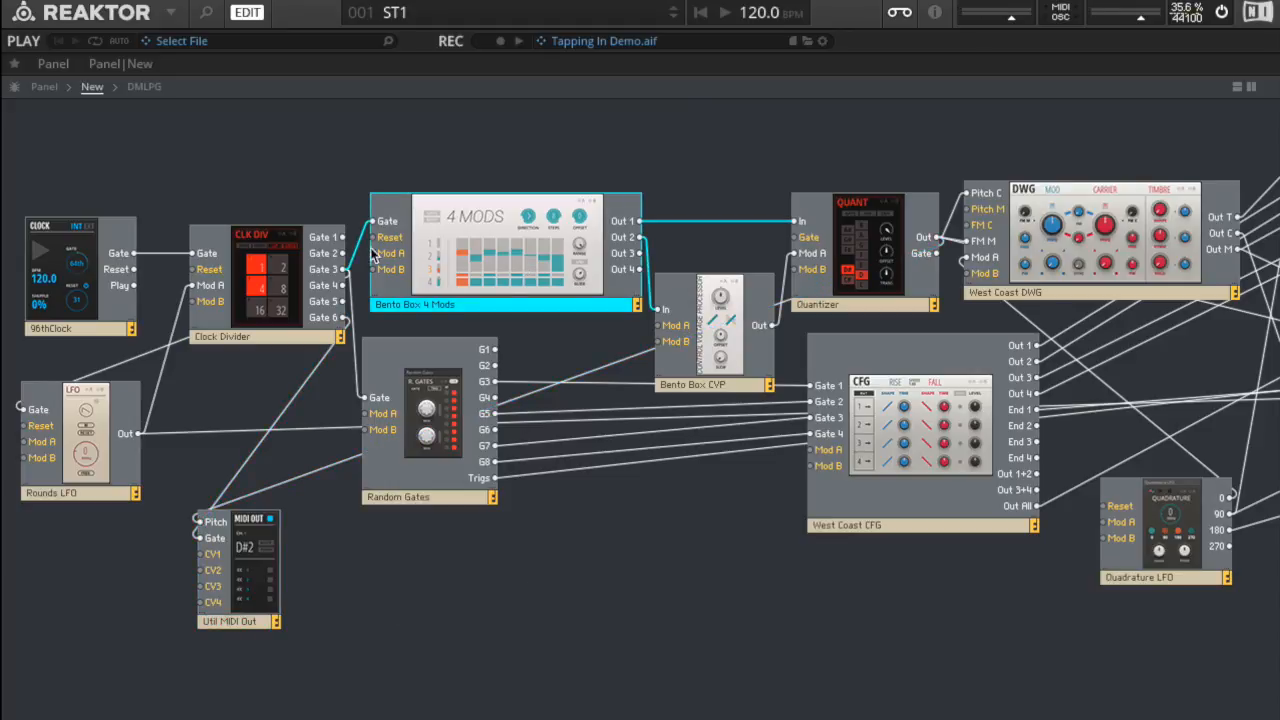
click(732, 328)
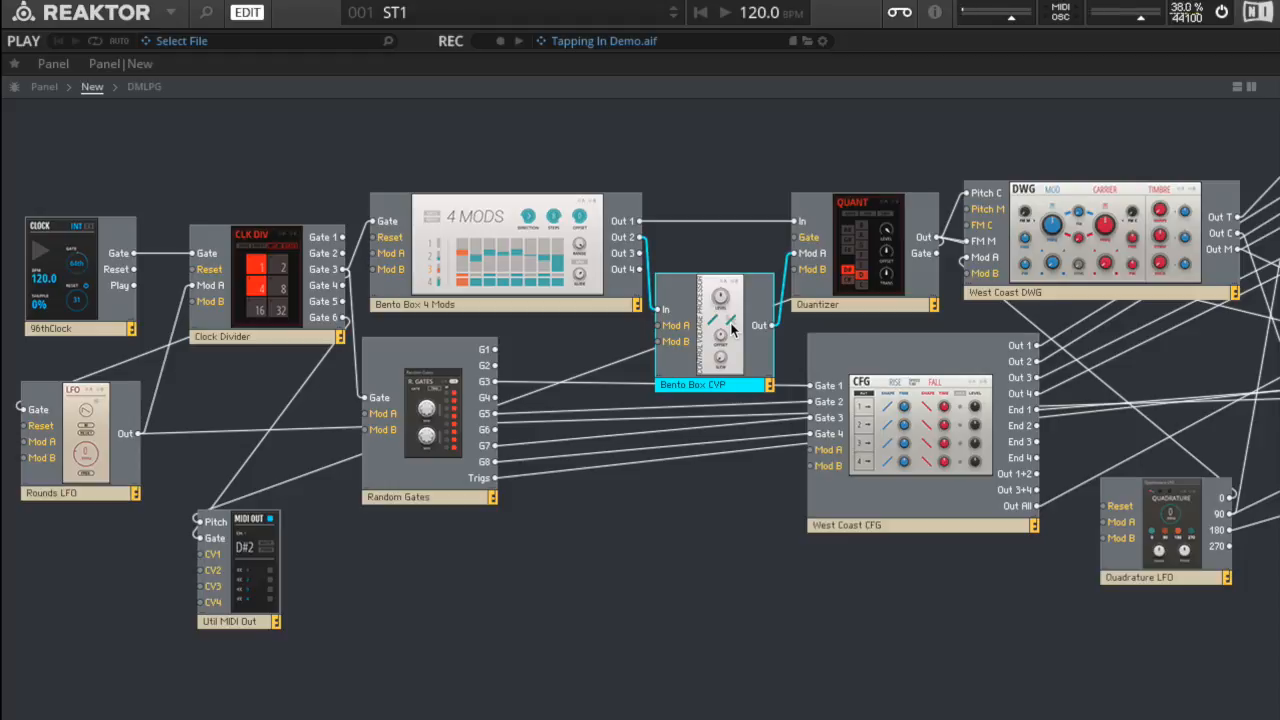
click(874, 230)
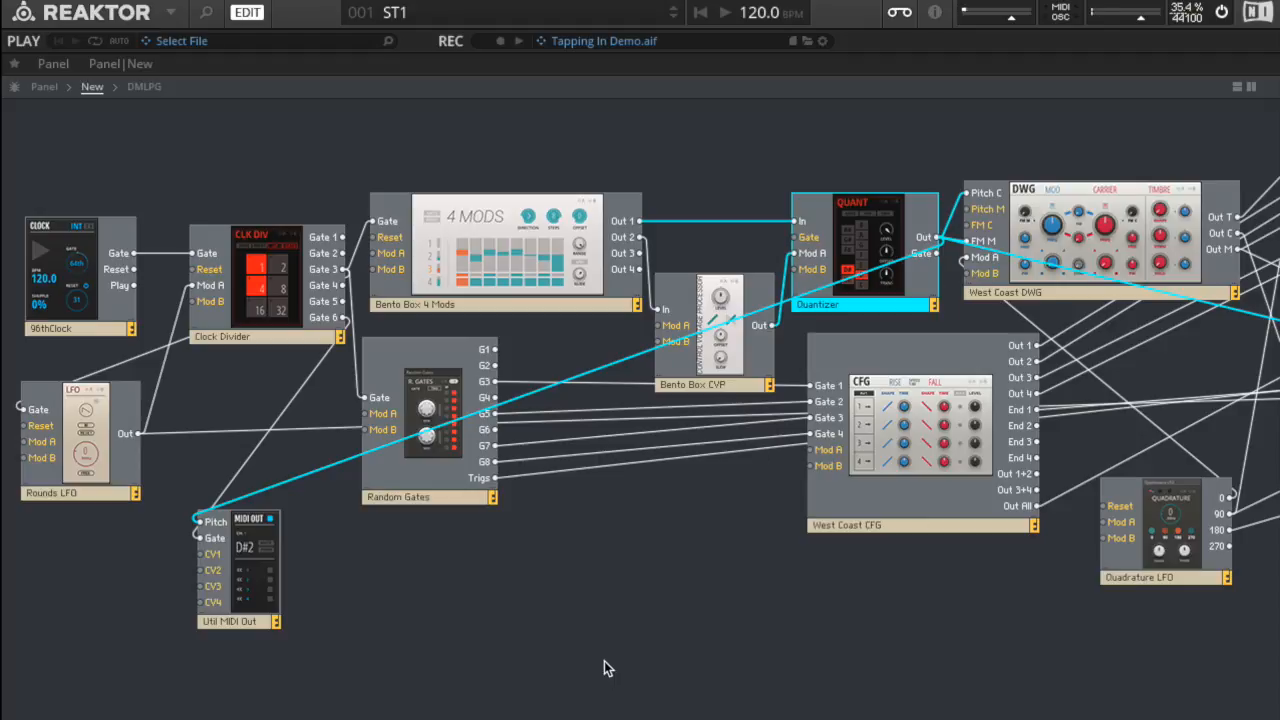
Step: Highlight the Quadrature LFO's connections and follow them to the modules it modulates
scroll(604, 661, right, 5)
scroll(604, 661, right, 5)
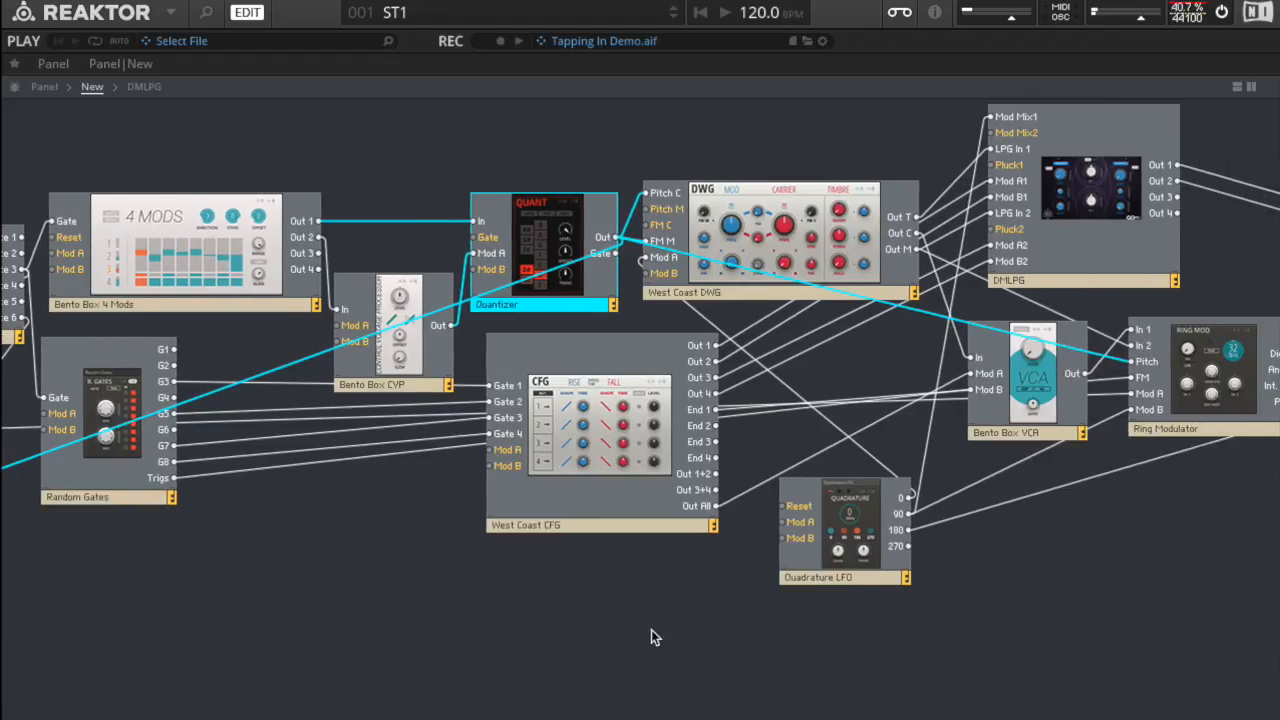
click(825, 545)
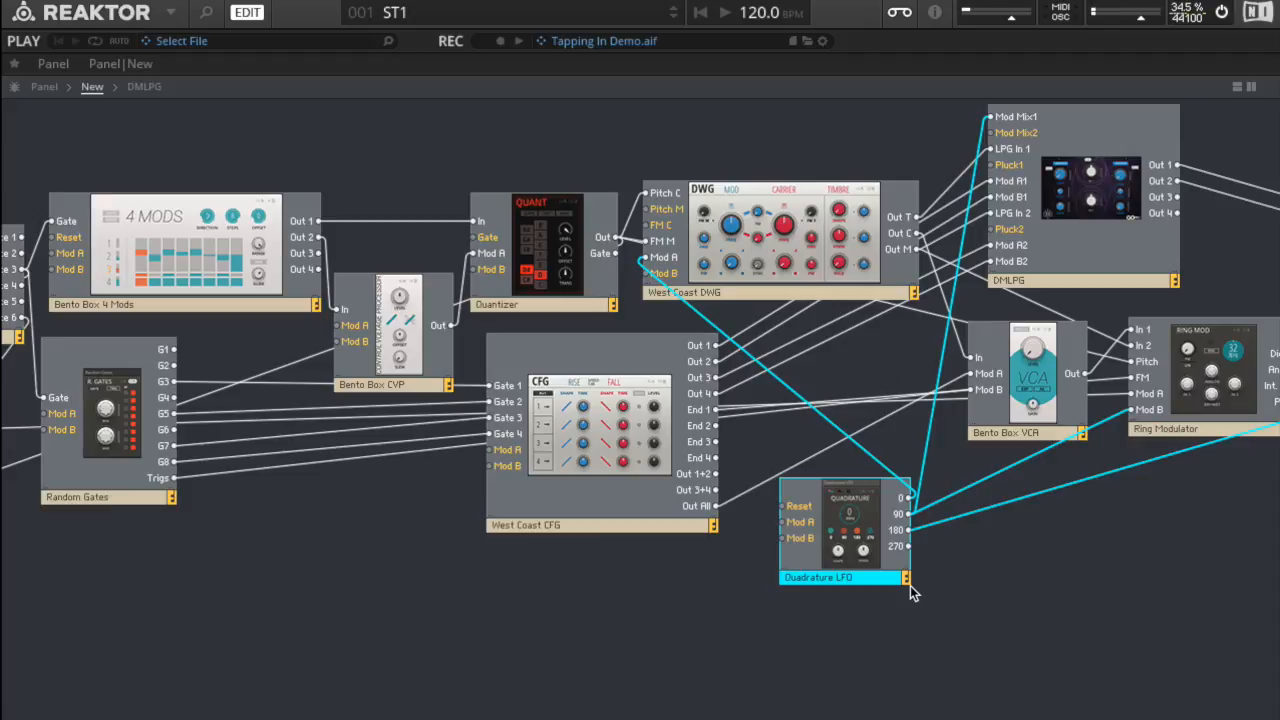
scroll(985, 598, right, 6)
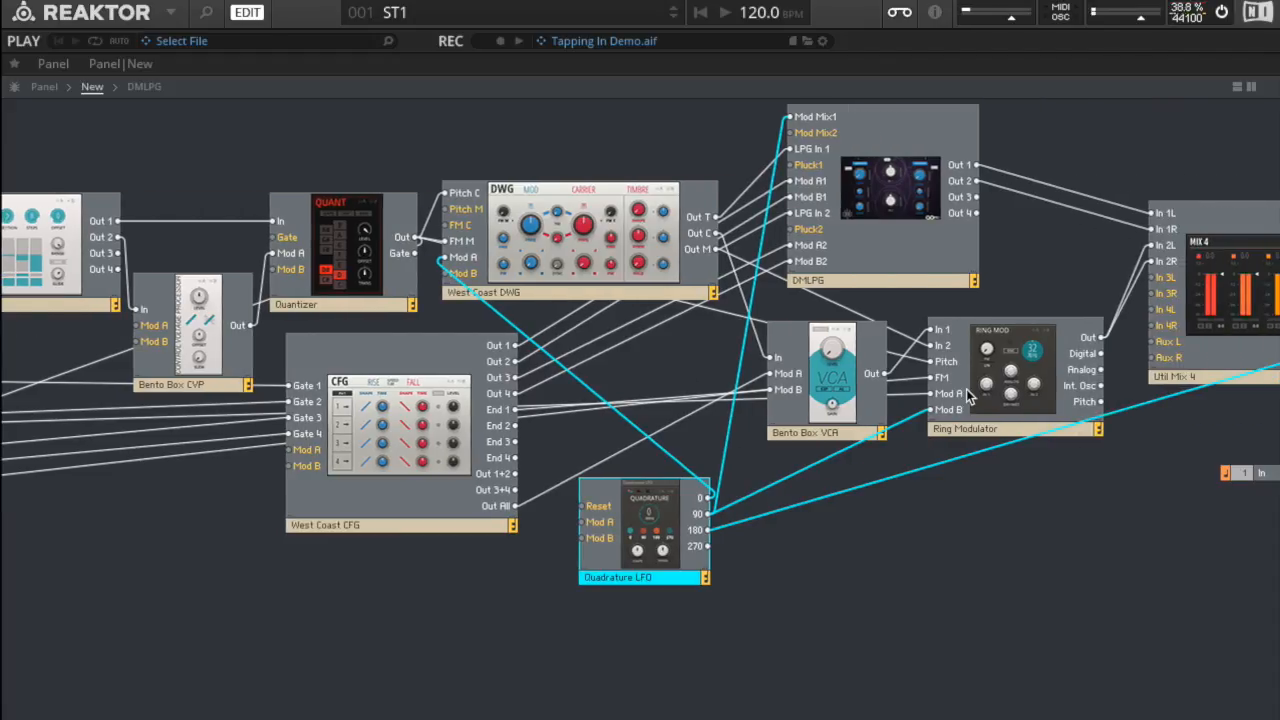
Step: Trace the output path from the first Util Mix 4 through the Rounds Reverb to the second Util Mix 4 and the outputs
scroll(1003, 383, right, 8)
scroll(1003, 383, right, 2)
click(1194, 299)
click(817, 558)
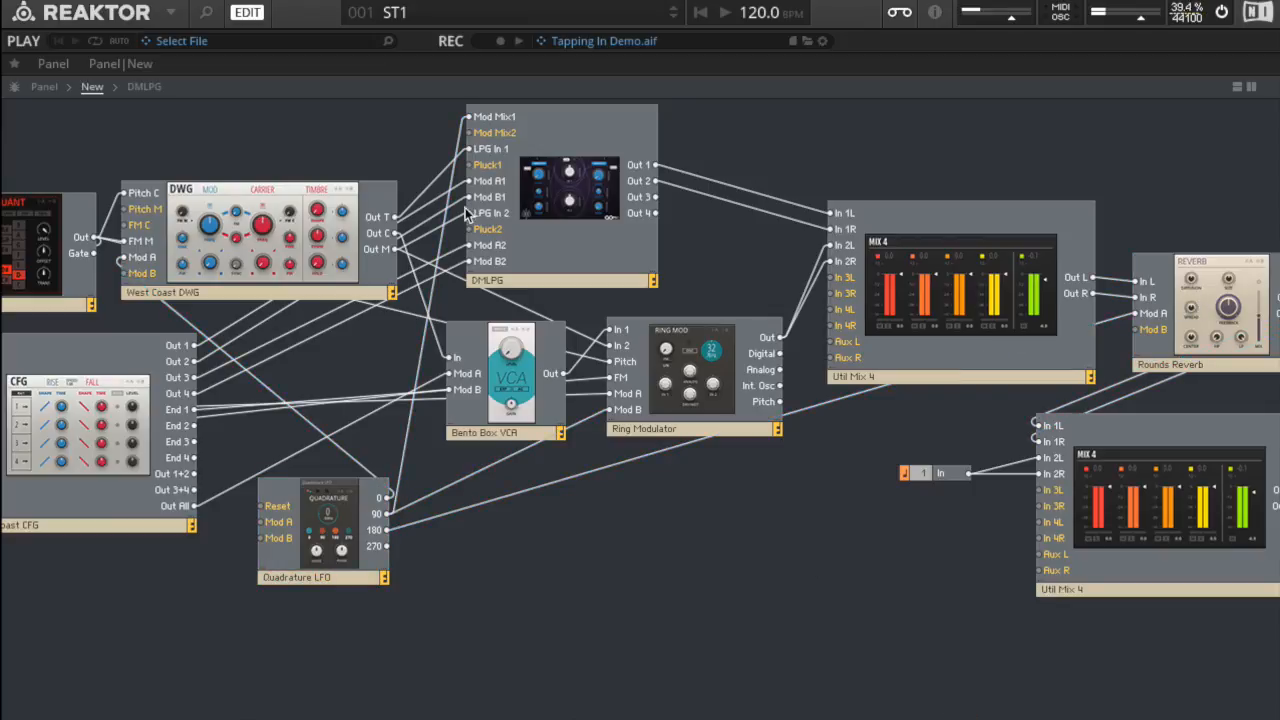
click(968, 282)
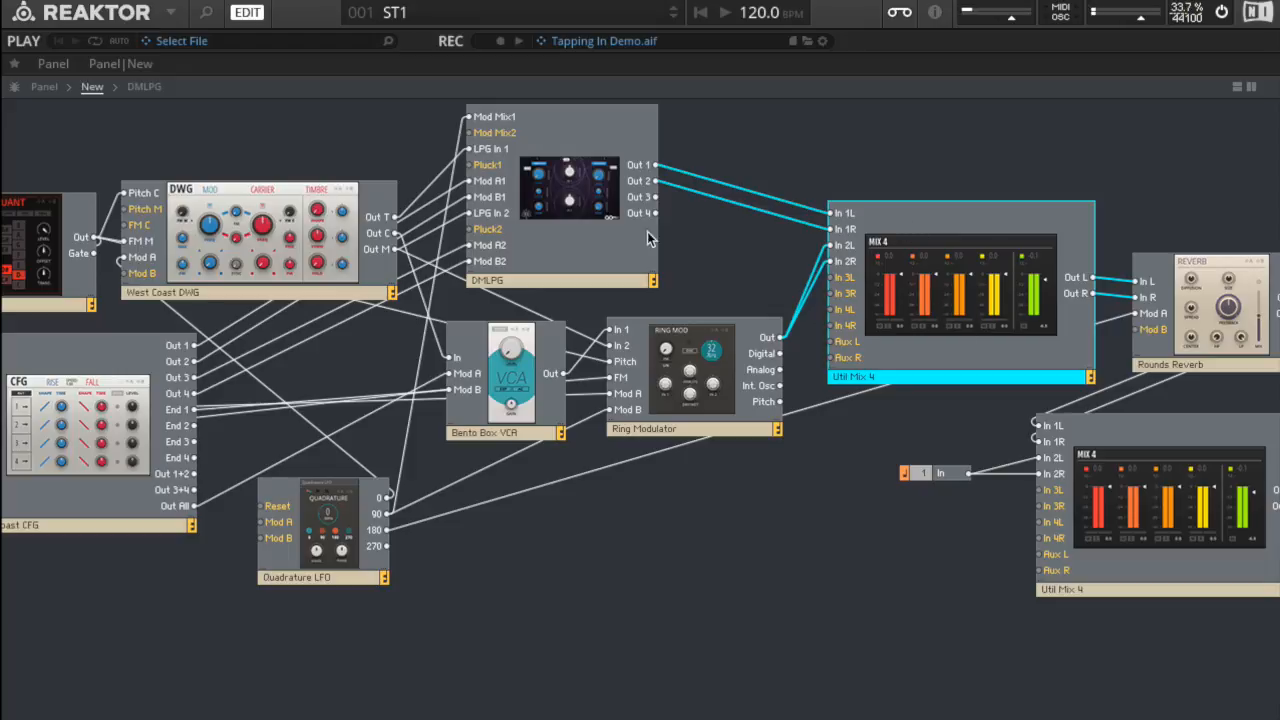
scroll(770, 277, right, 1)
scroll(770, 277, right, 4)
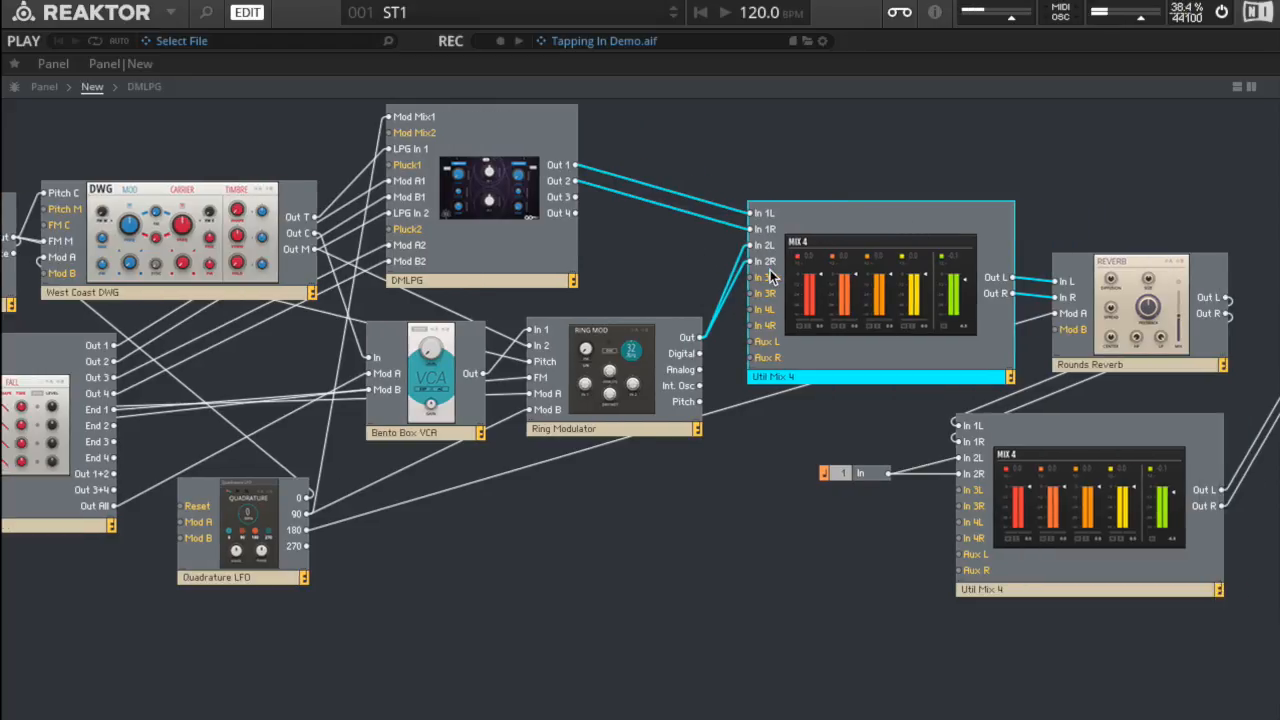
click(1115, 300)
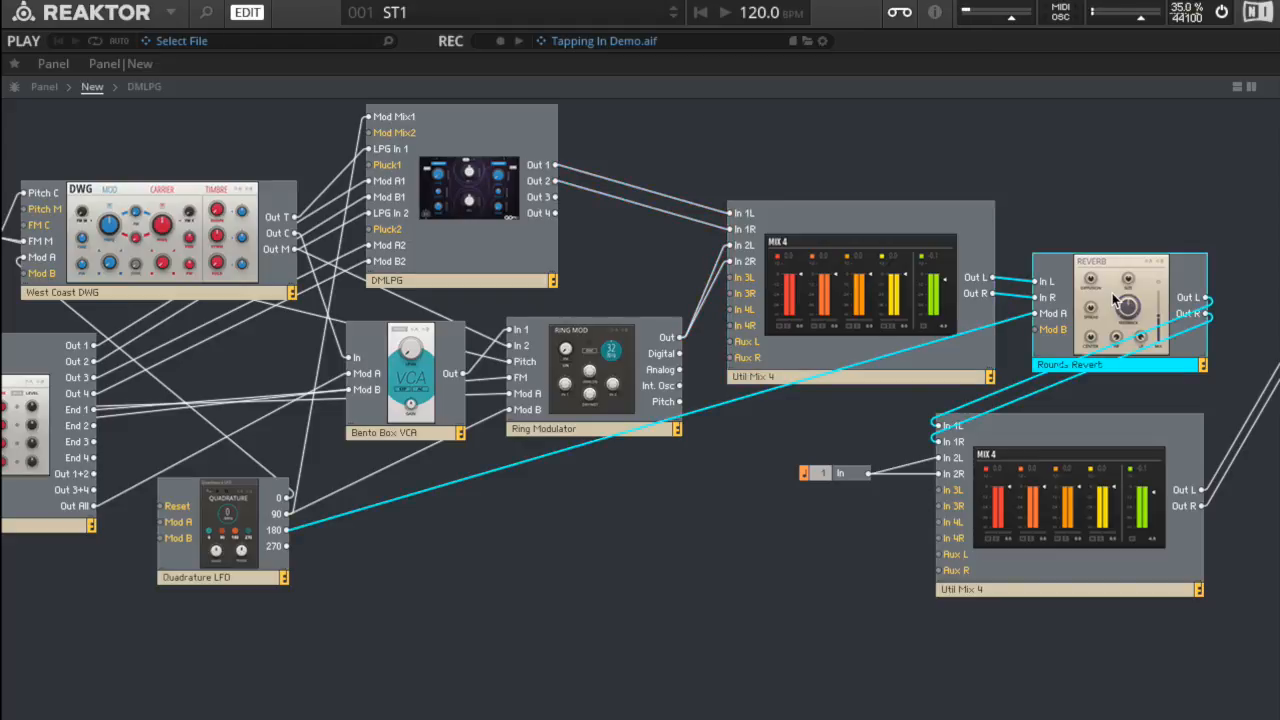
scroll(1117, 295, right, 6)
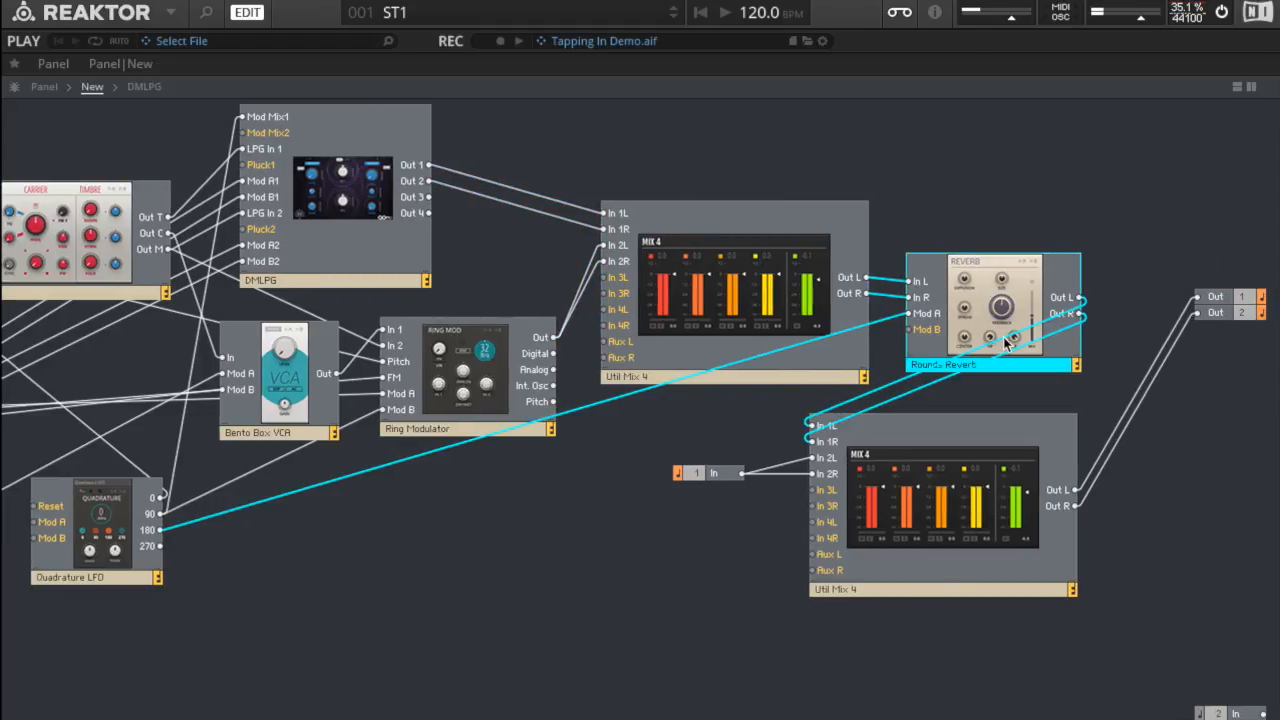
Step: Highlight the second Util Mix 4's connections from the Rounds Reverb and audio input to the outputs, then clear the selection
click(1187, 261)
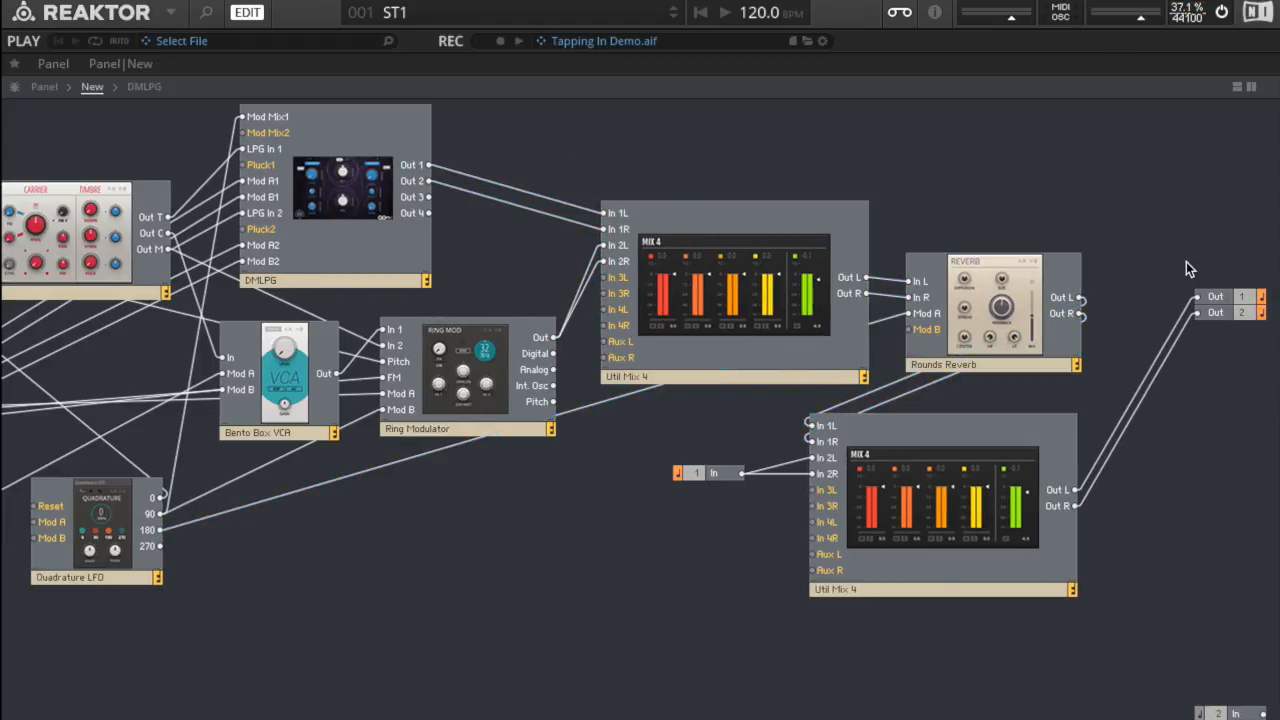
drag(1188, 268, 1235, 335)
click(1157, 213)
click(940, 478)
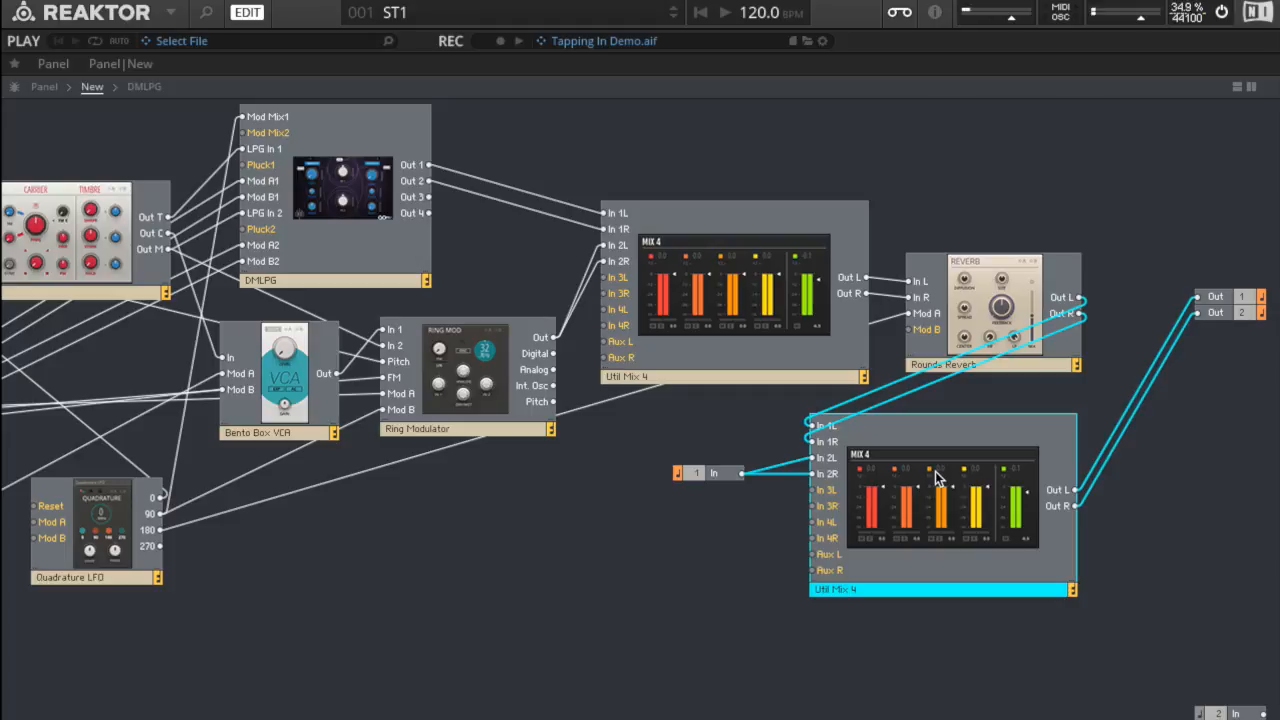
click(772, 537)
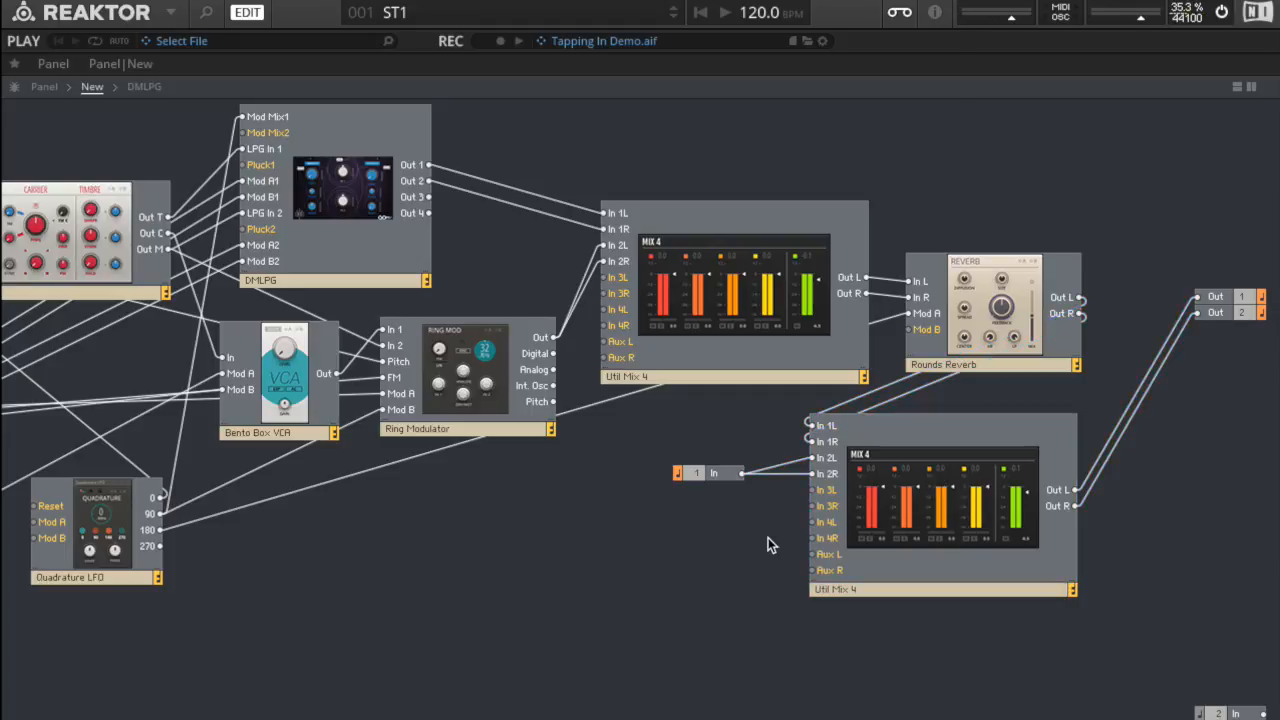
Step: Review the audio chain from input 1, the first Util Mix 4 and Rounds Reverb to the outputs, ending on the second Util Mix 4
click(698, 476)
click(987, 166)
click(780, 257)
click(981, 282)
mouse_move(1183, 251)
mouse_down()
mouse_move(1260, 340)
mouse_move(1226, 364)
mouse_up()
click(1172, 295)
click(1002, 480)
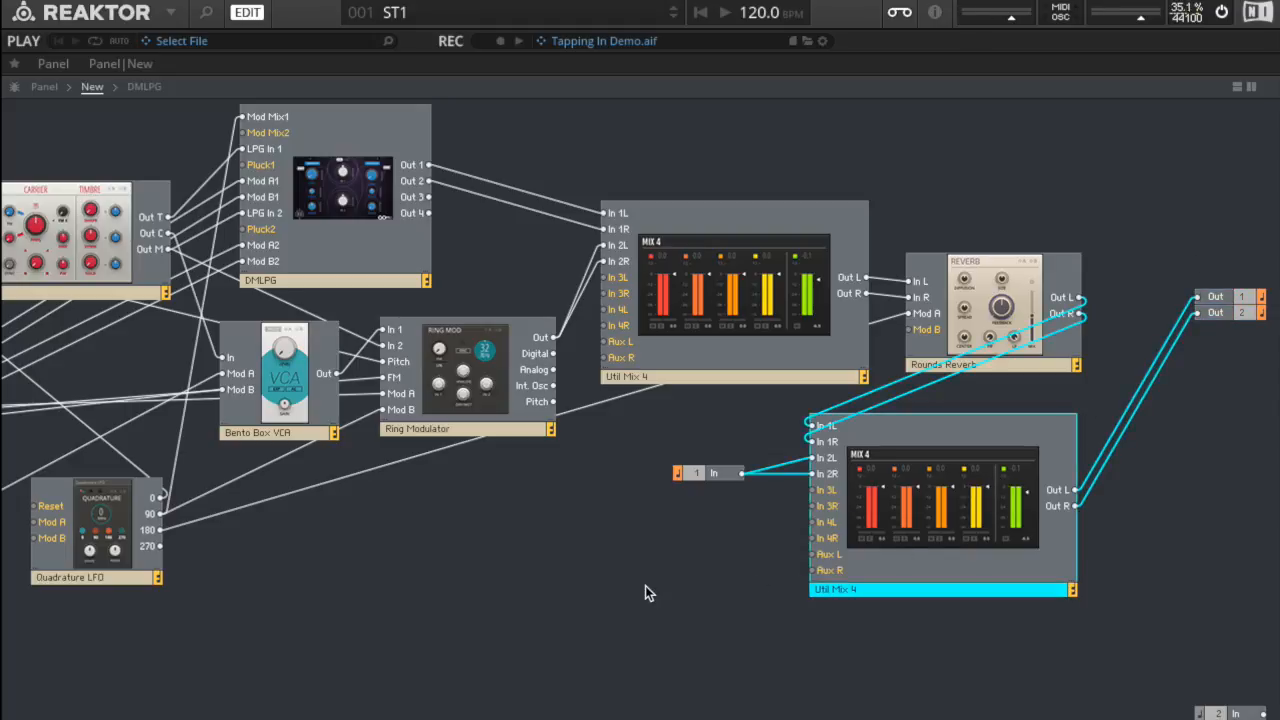
Step: Leave the structure for the panel view and look across the front panels of the patch's blocks
scroll(645, 586, left, 10)
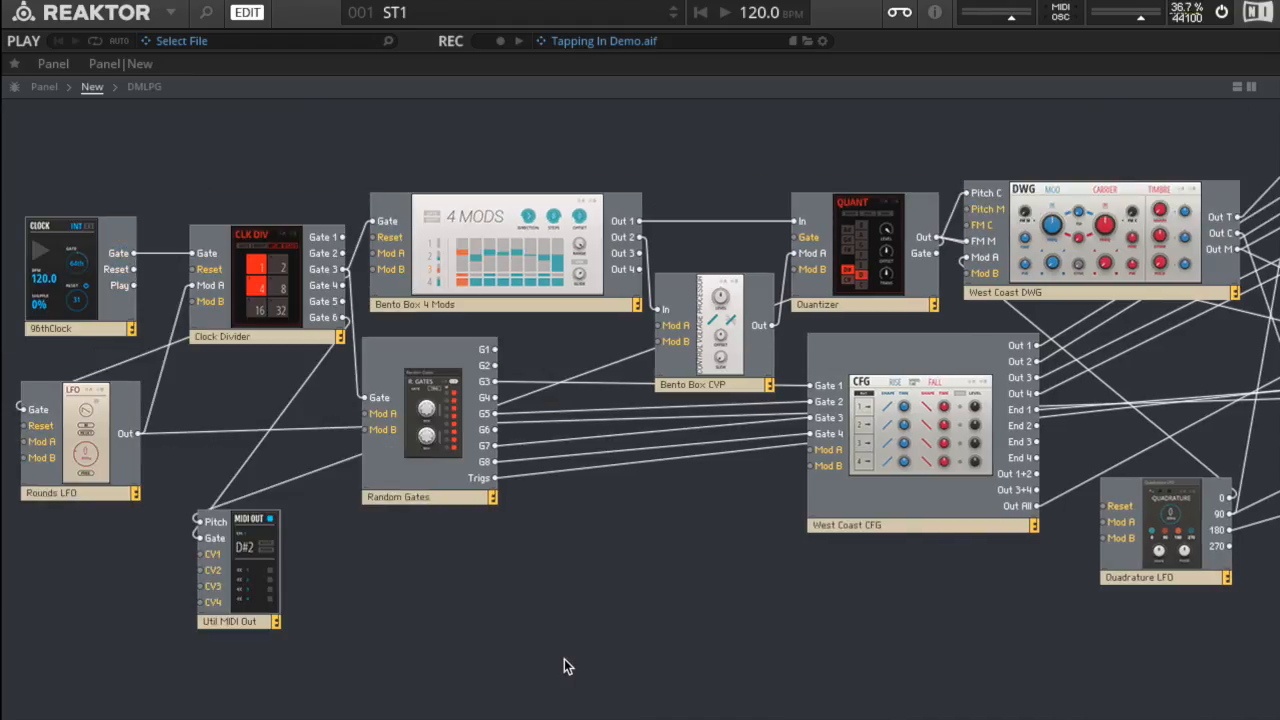
click(45, 88)
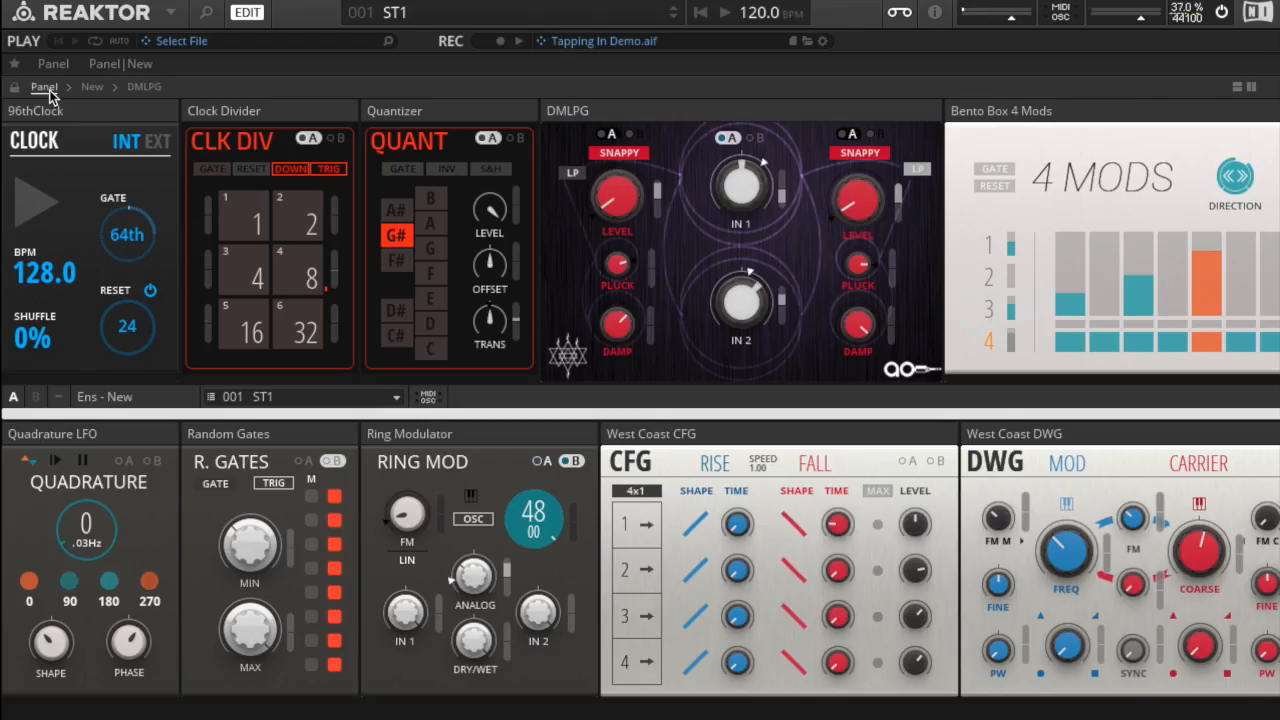
scroll(230, 222, right, 2)
scroll(226, 222, right, 4)
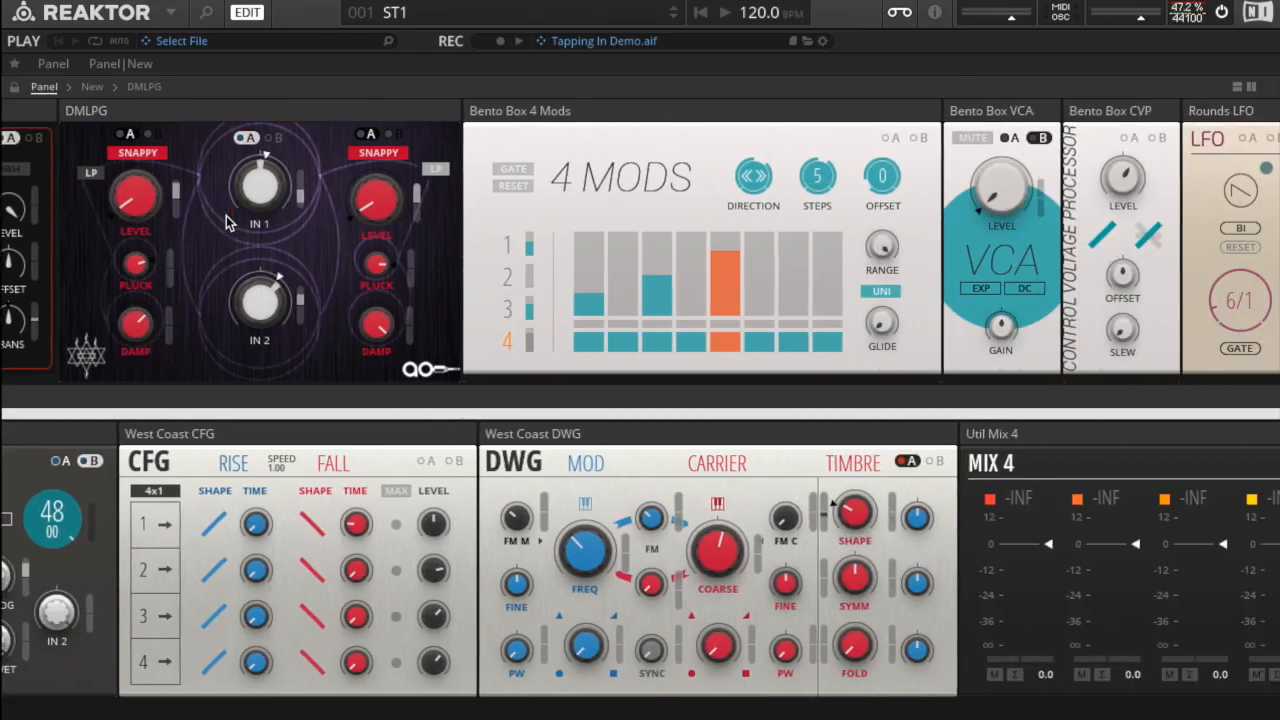
scroll(226, 222, left, 5)
scroll(226, 222, left, 2)
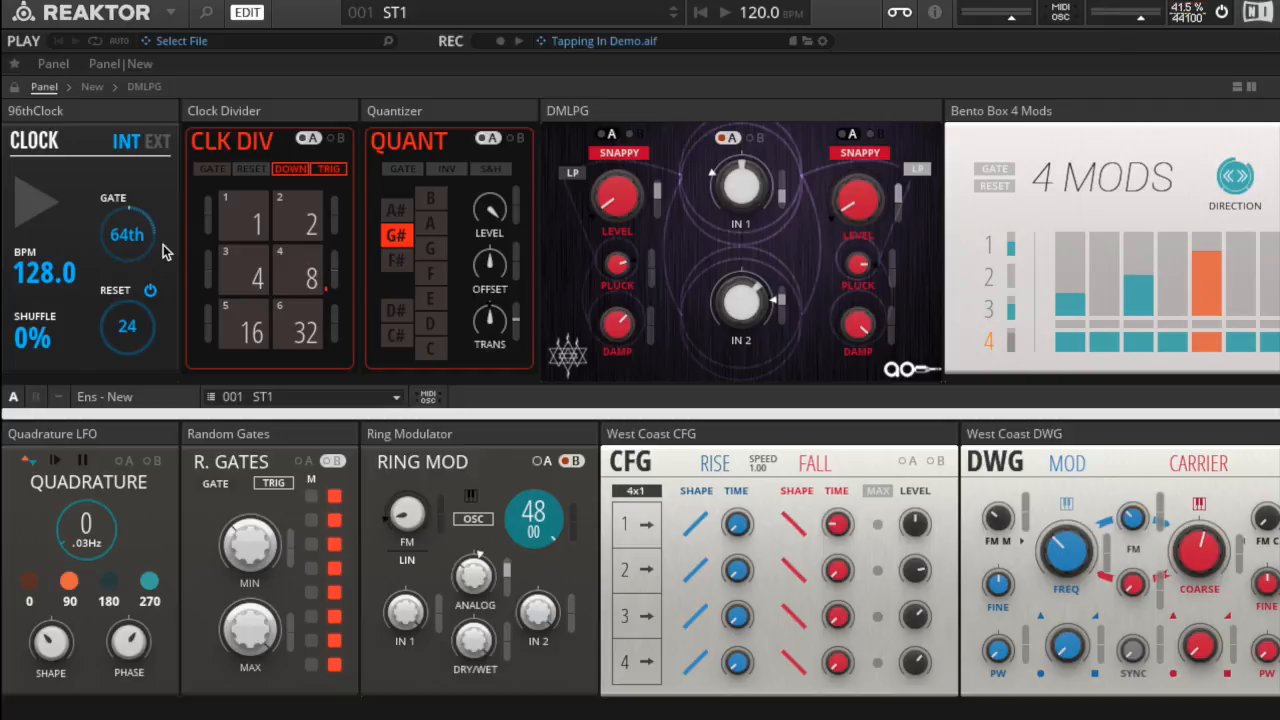
Step: Start the 96thClock and load snapshot 2 - ST2 to audition it across the blocks
click(30, 206)
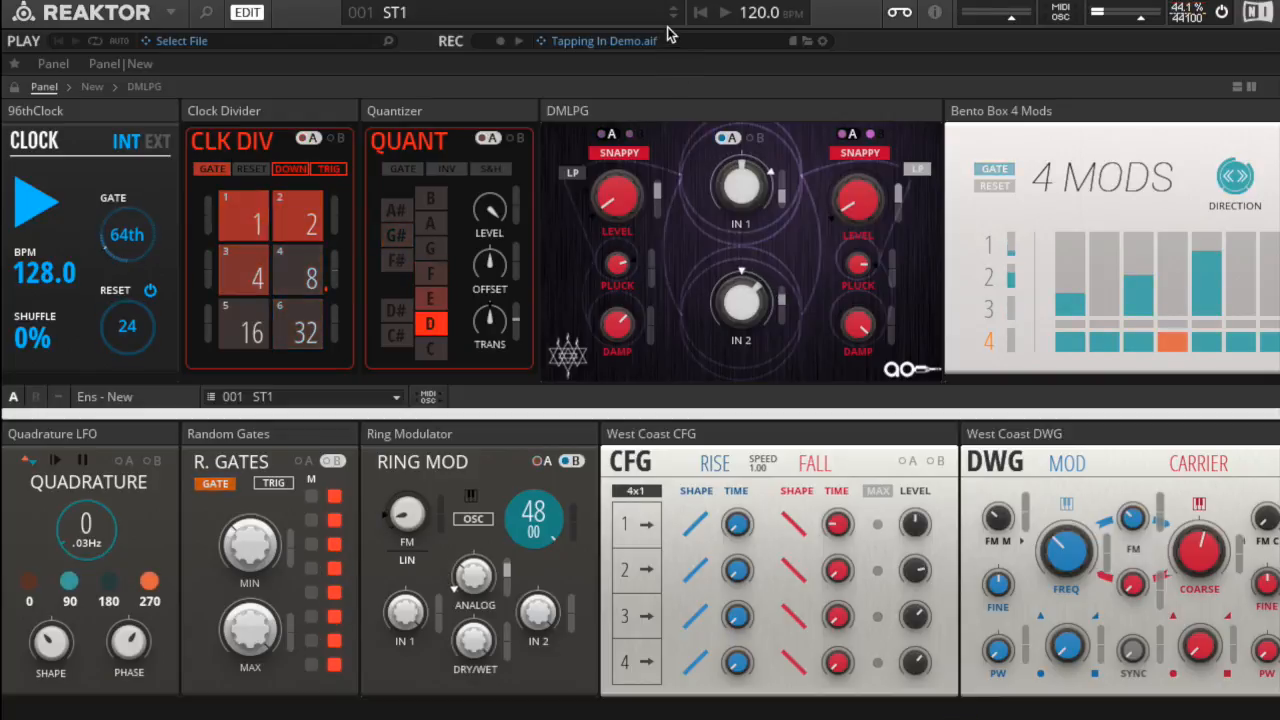
click(626, 15)
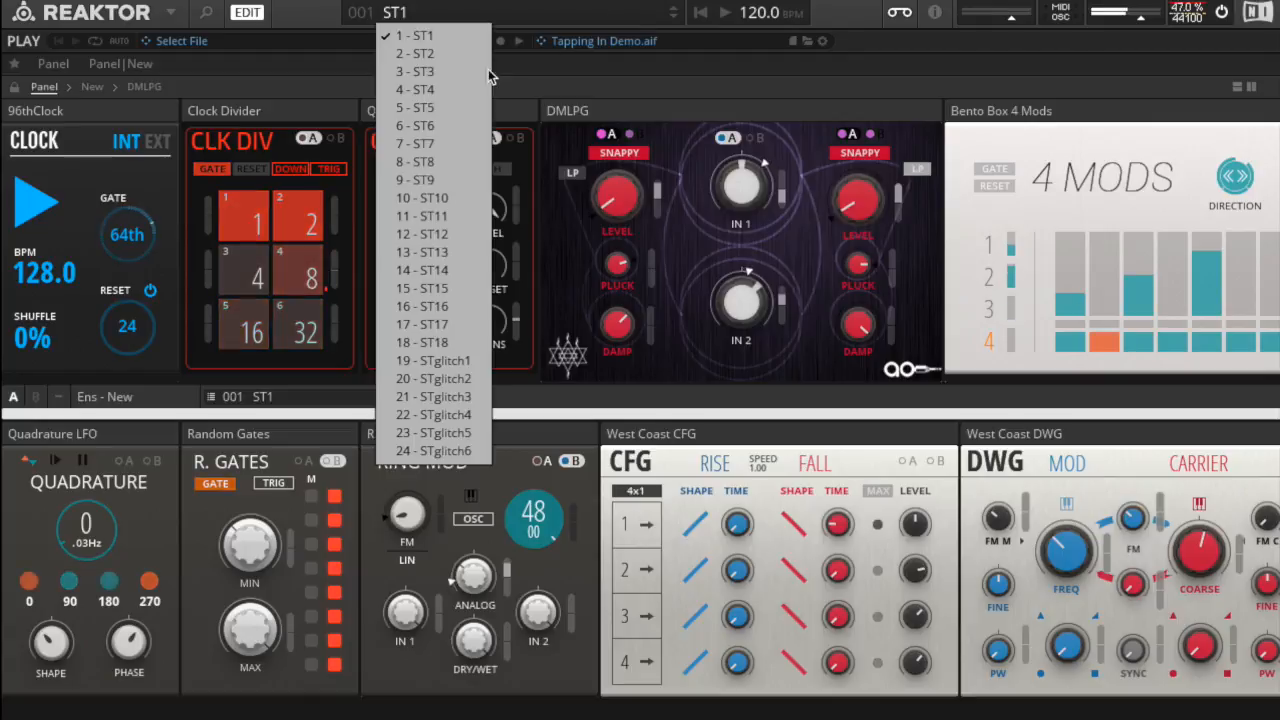
click(438, 53)
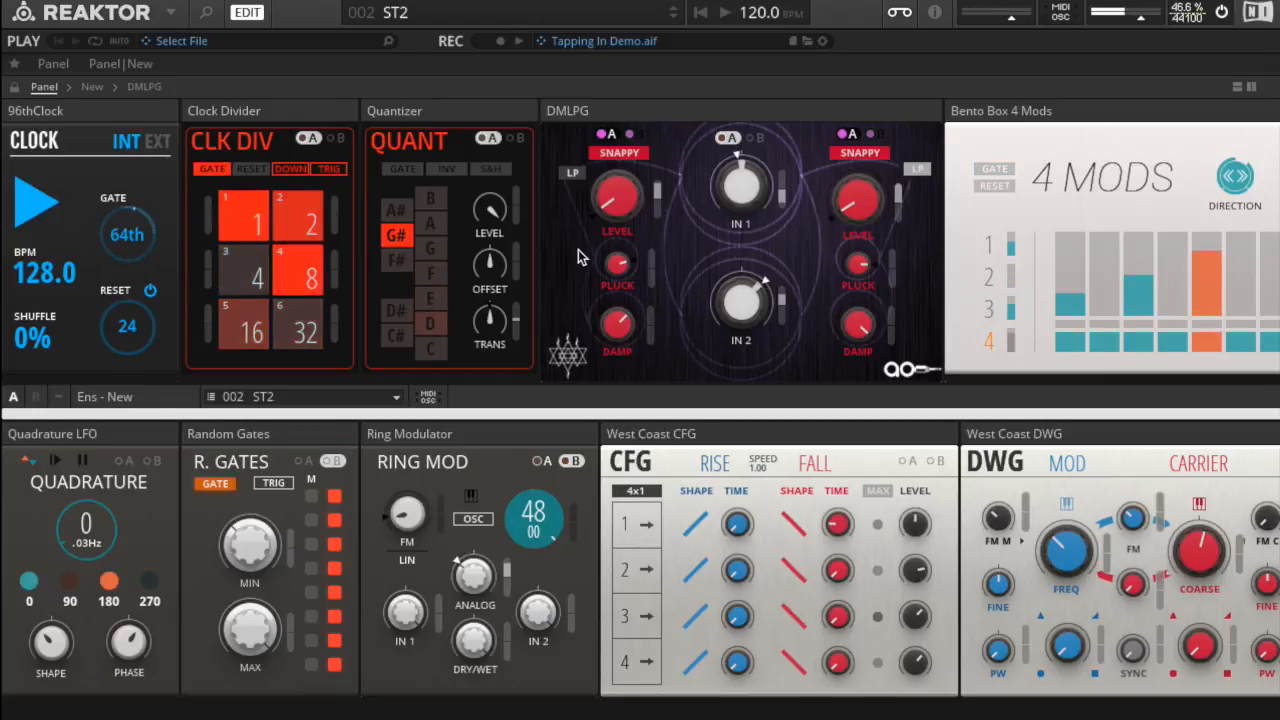
scroll(578, 258, right, 10)
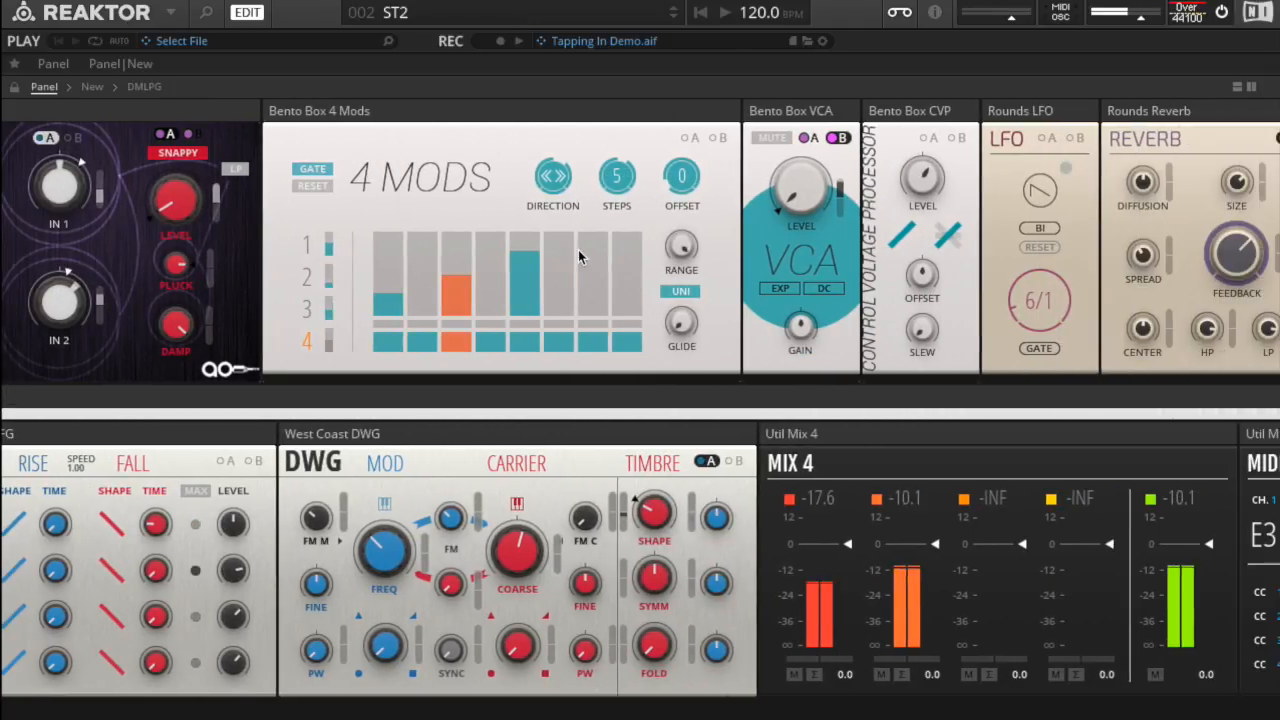
scroll(578, 258, right, 1)
Step: Load snapshot 9 - ST9 with the clock stopped, inspect its block settings and restart the clock
click(615, 20)
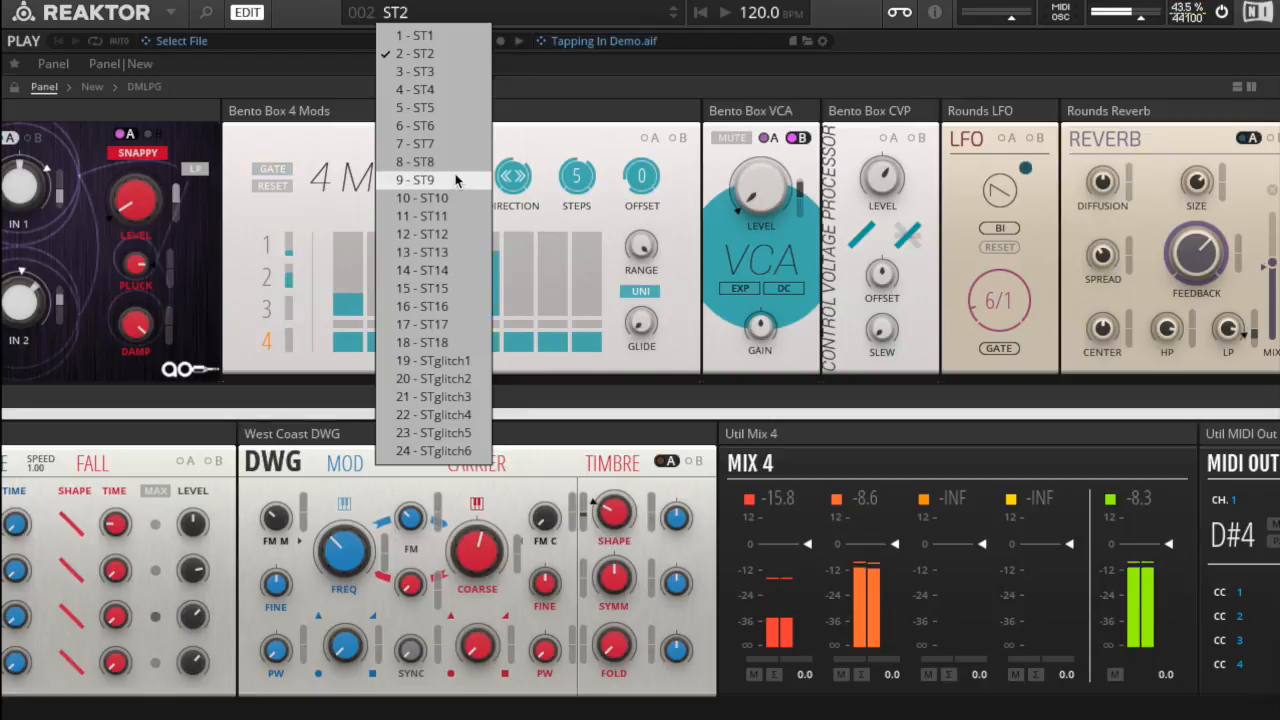
click(512, 12)
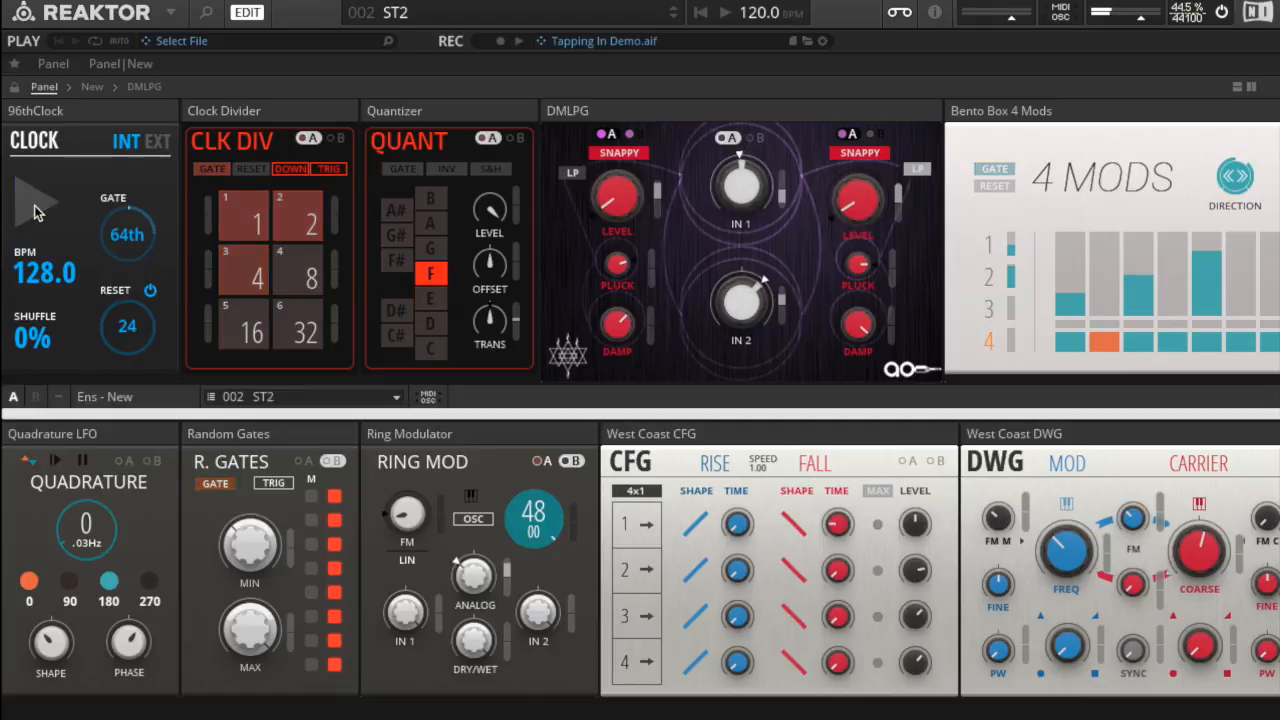
scroll(783, 432, right, 5)
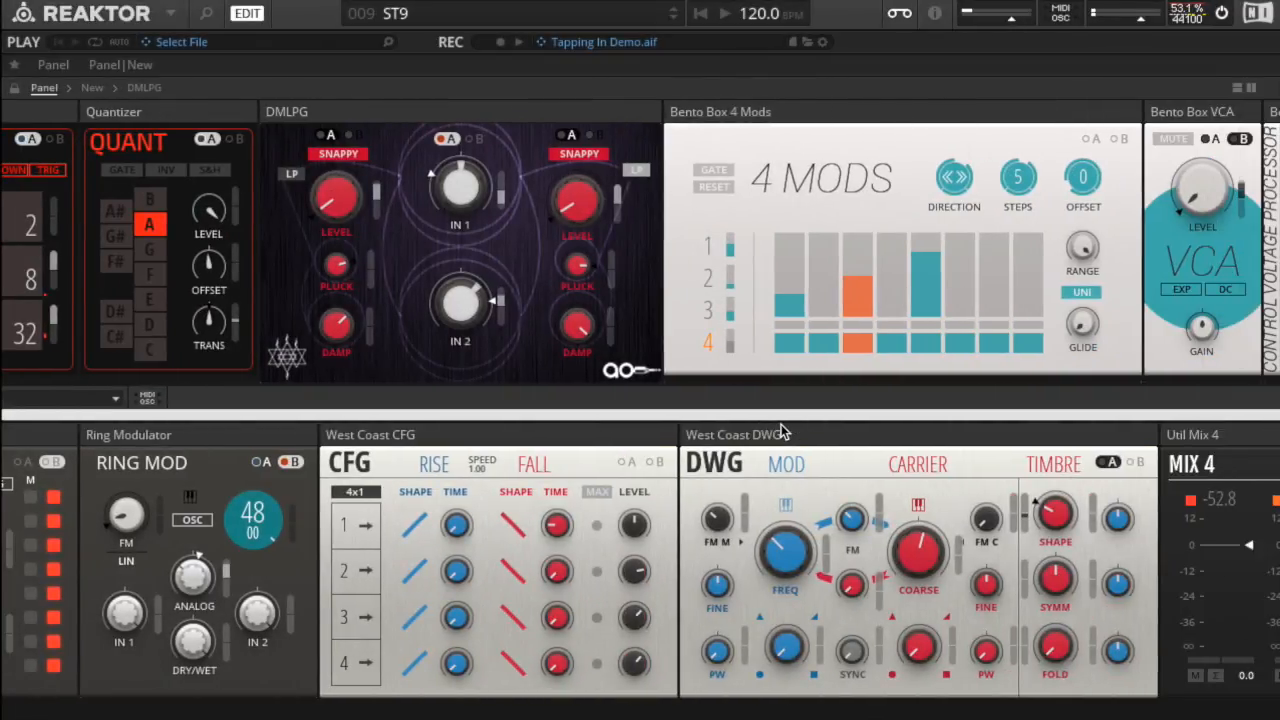
scroll(783, 432, right, 5)
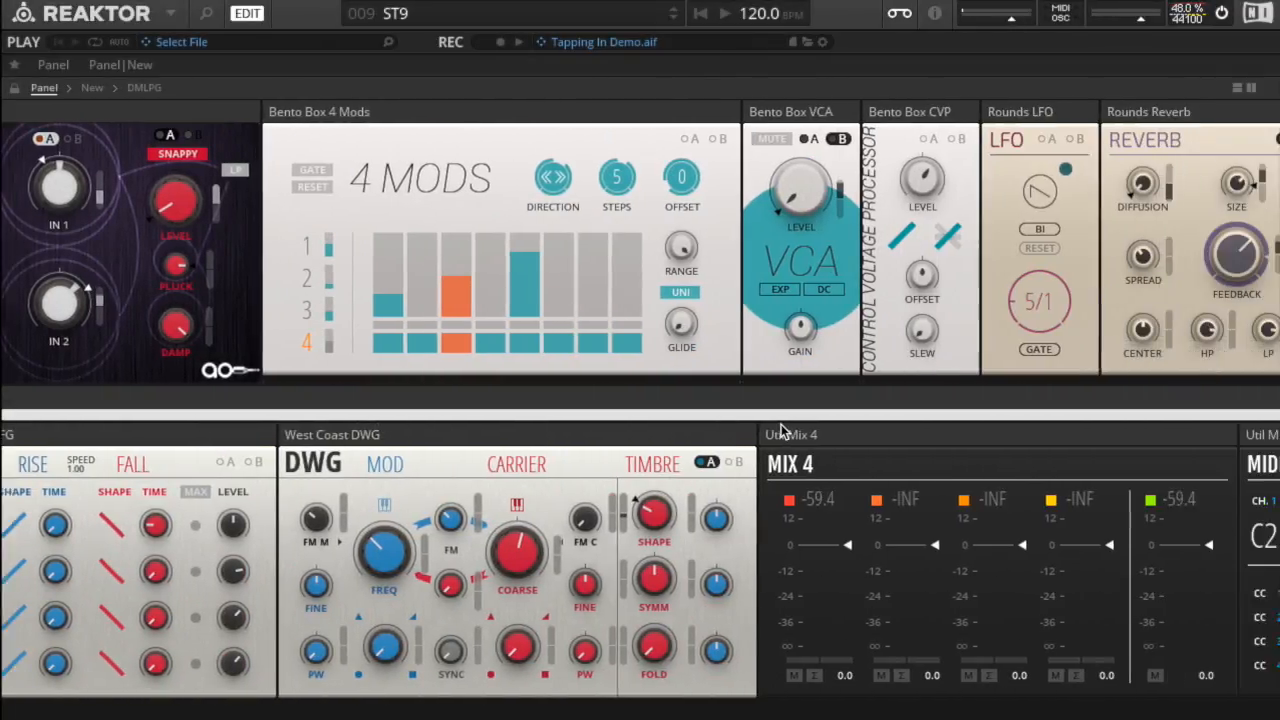
scroll(783, 432, right, 1)
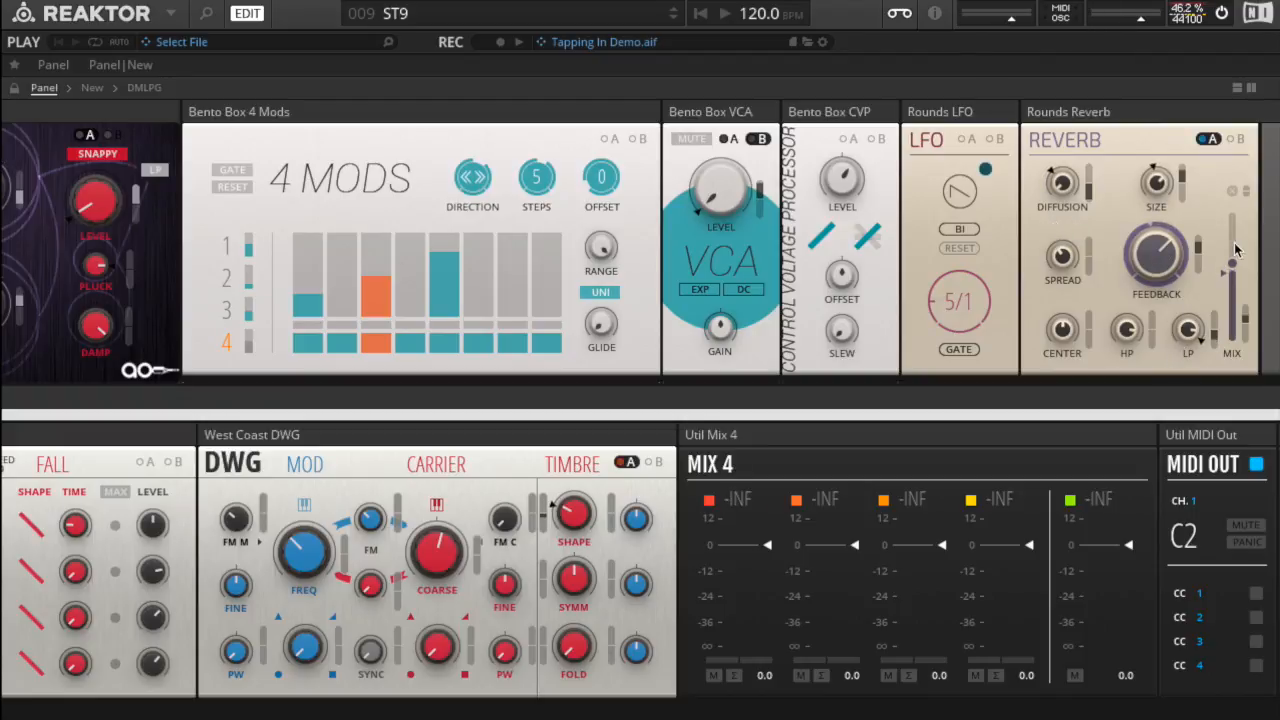
scroll(619, 157, left, 10)
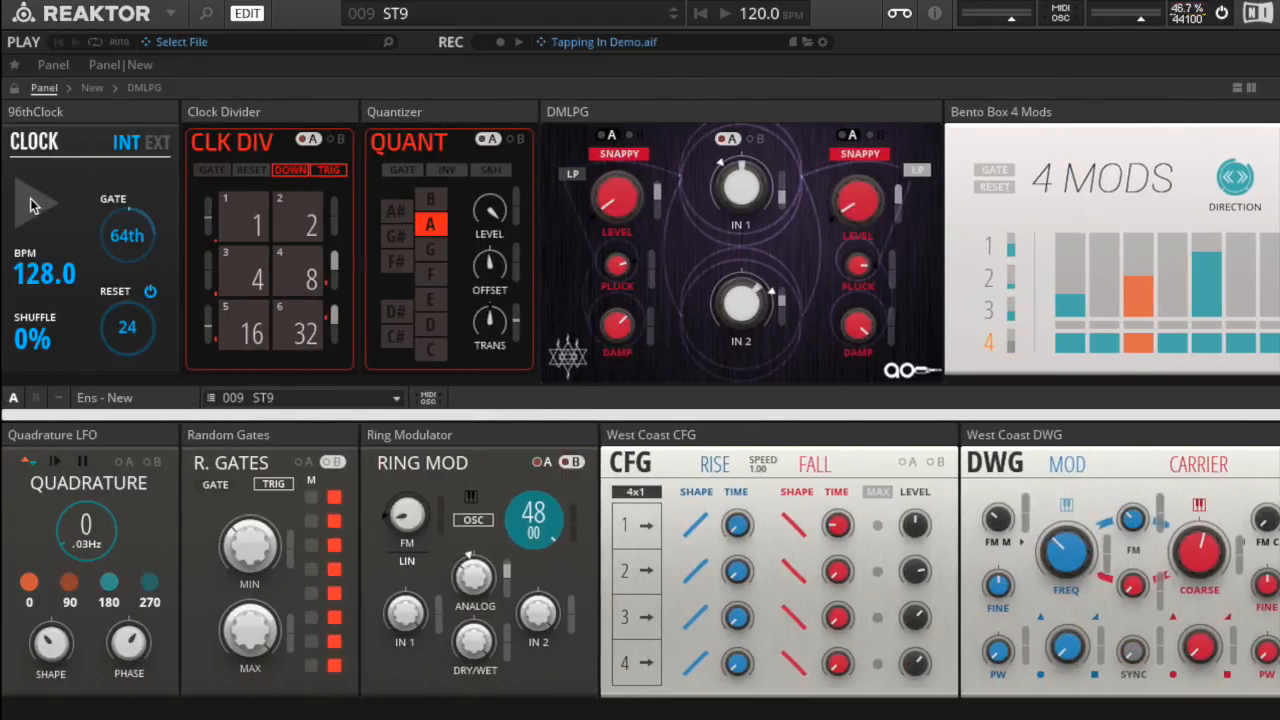
click(30, 205)
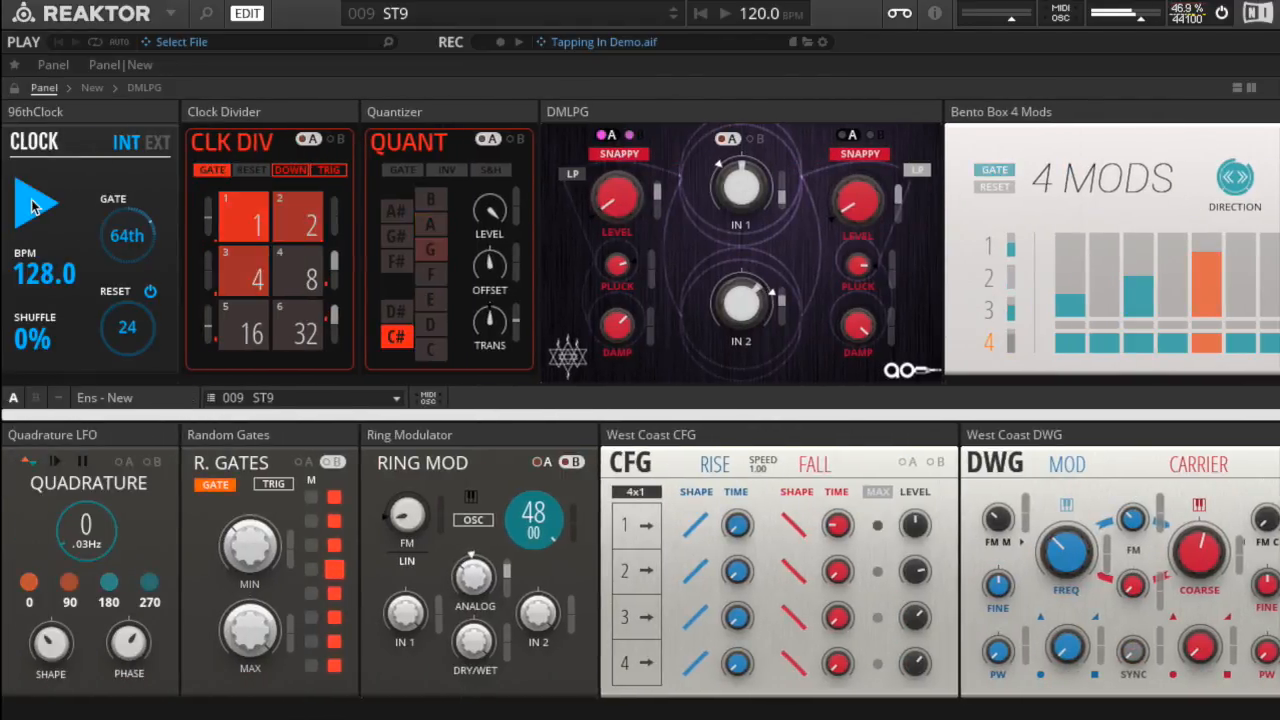
Step: Load snapshot 10 - ST10 and watch the blocks through to the Util Mix 4 meters
click(490, 17)
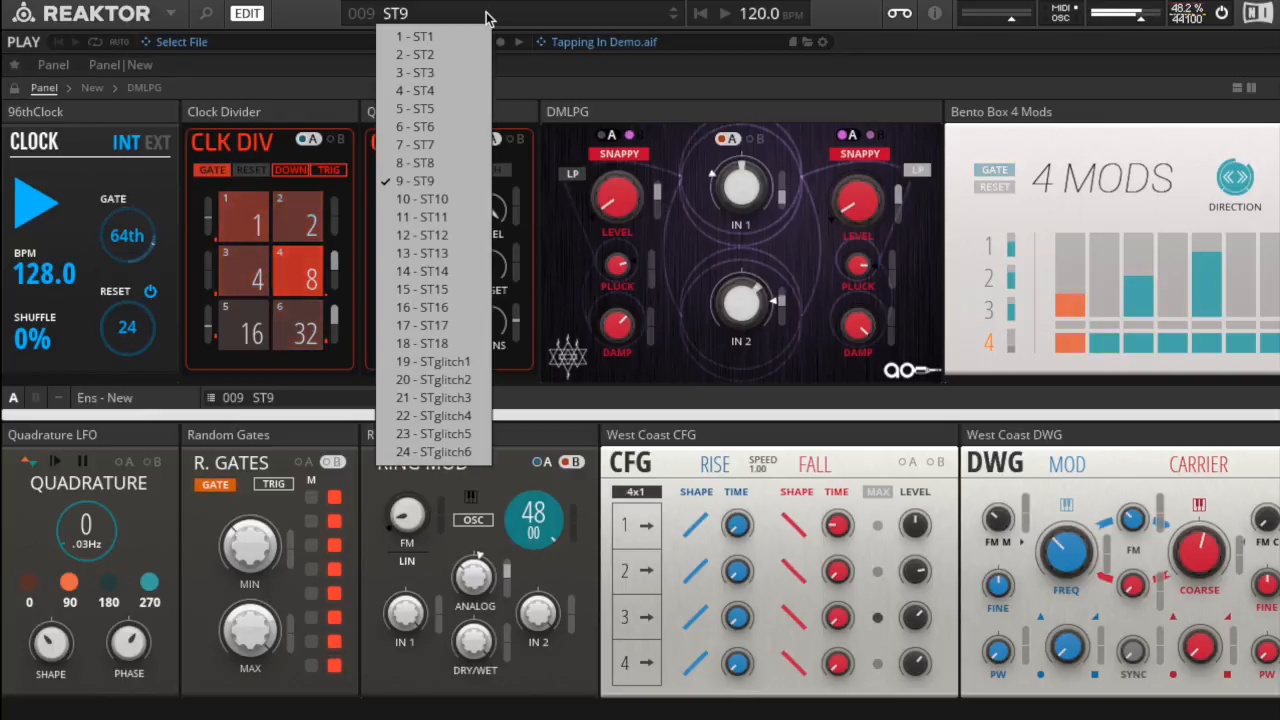
click(435, 199)
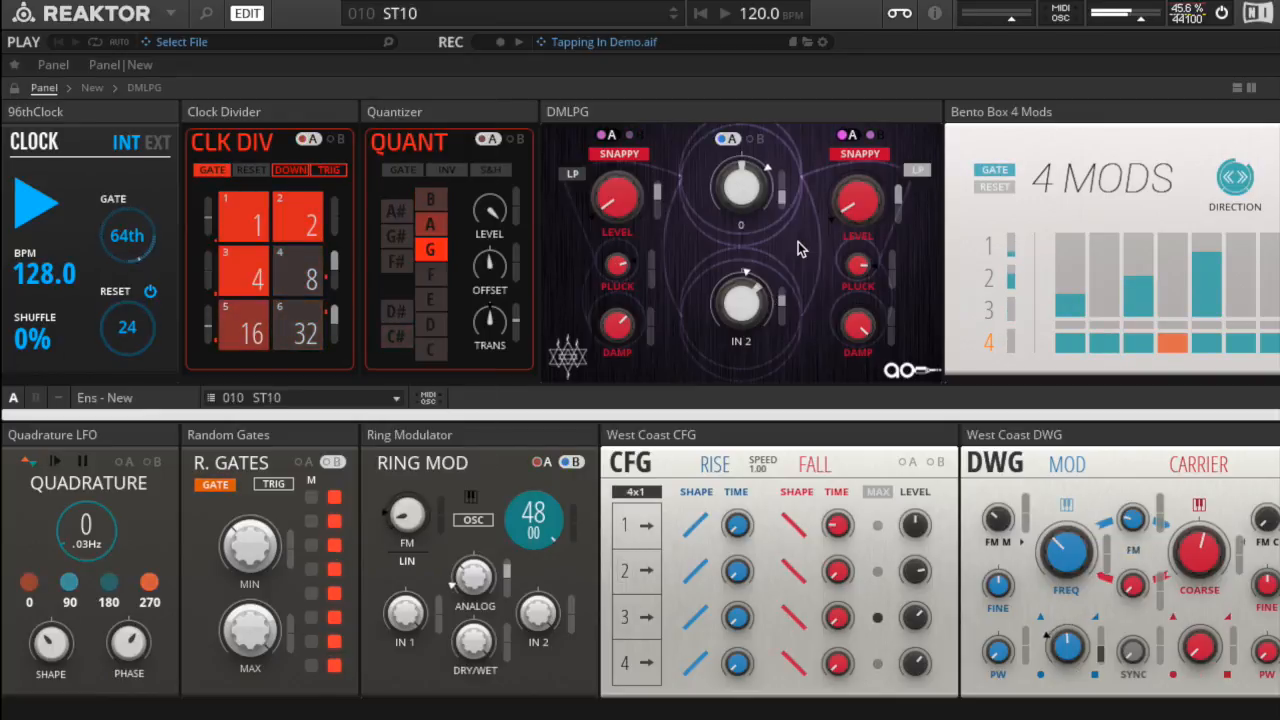
scroll(800, 250, right, 10)
scroll(800, 250, right, 1)
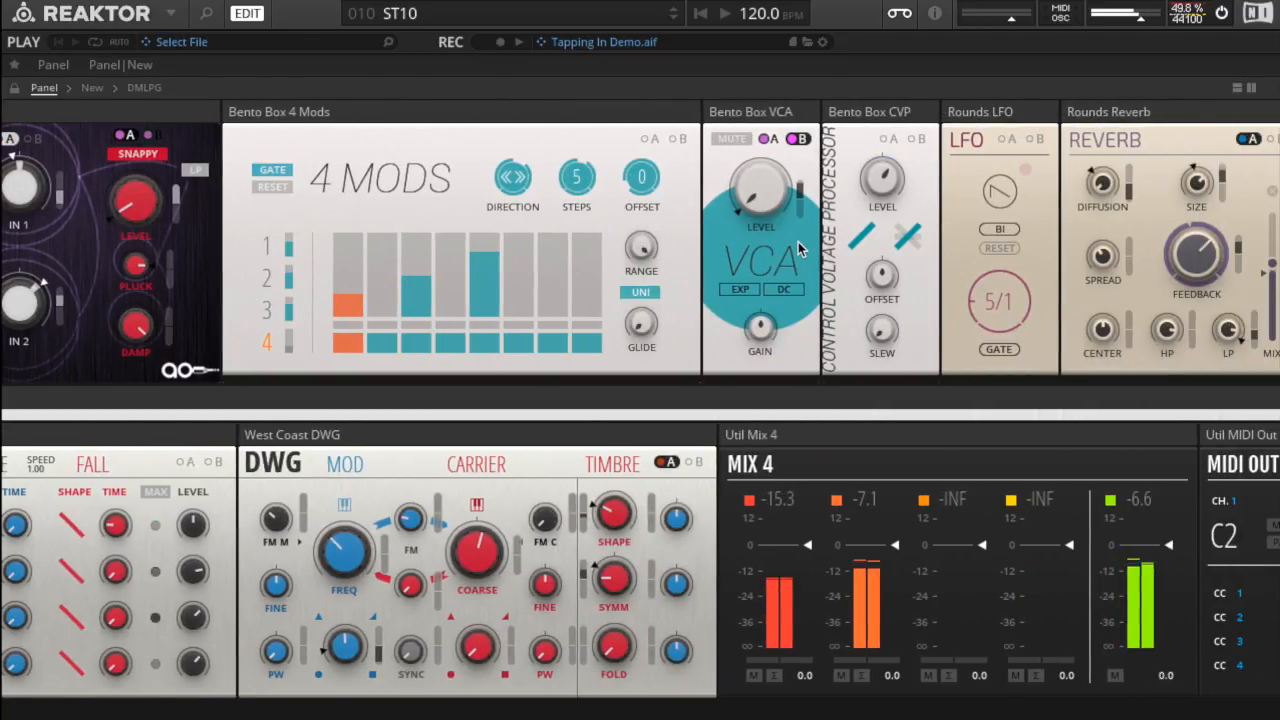
Step: Load snapshot 11 - ST11, audition it across the blocks and stop the clock
click(587, 16)
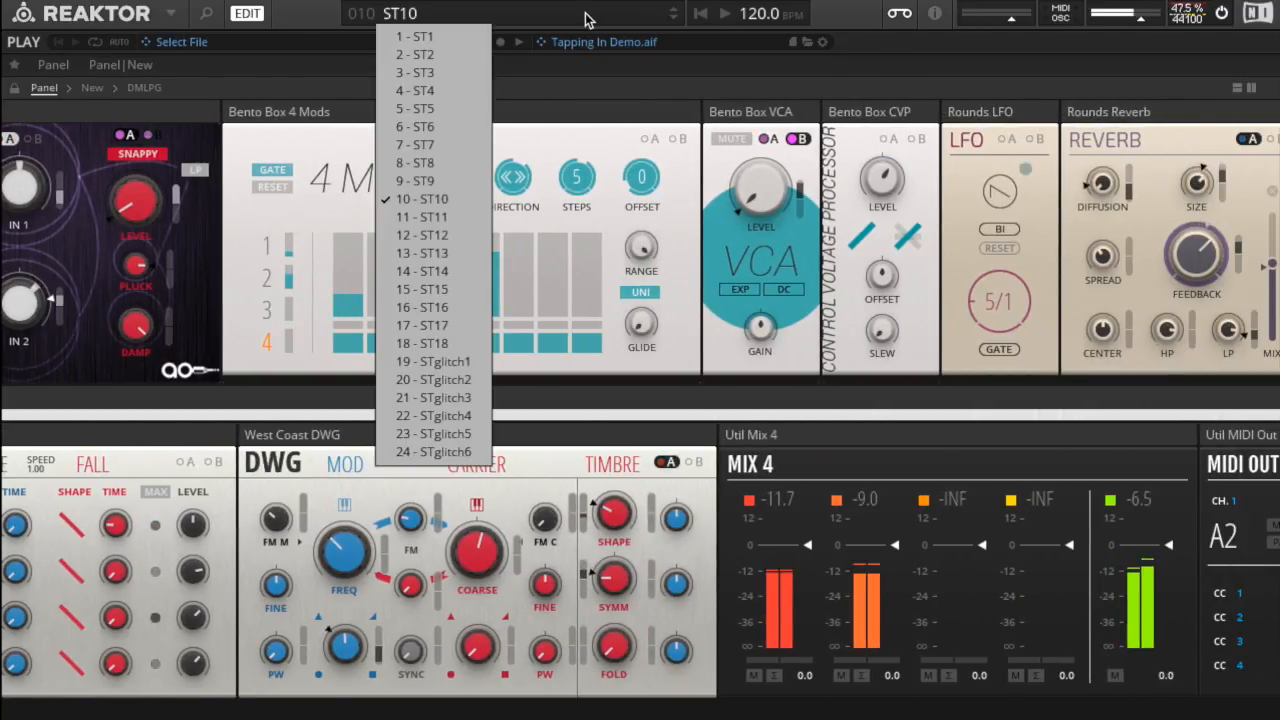
click(421, 217)
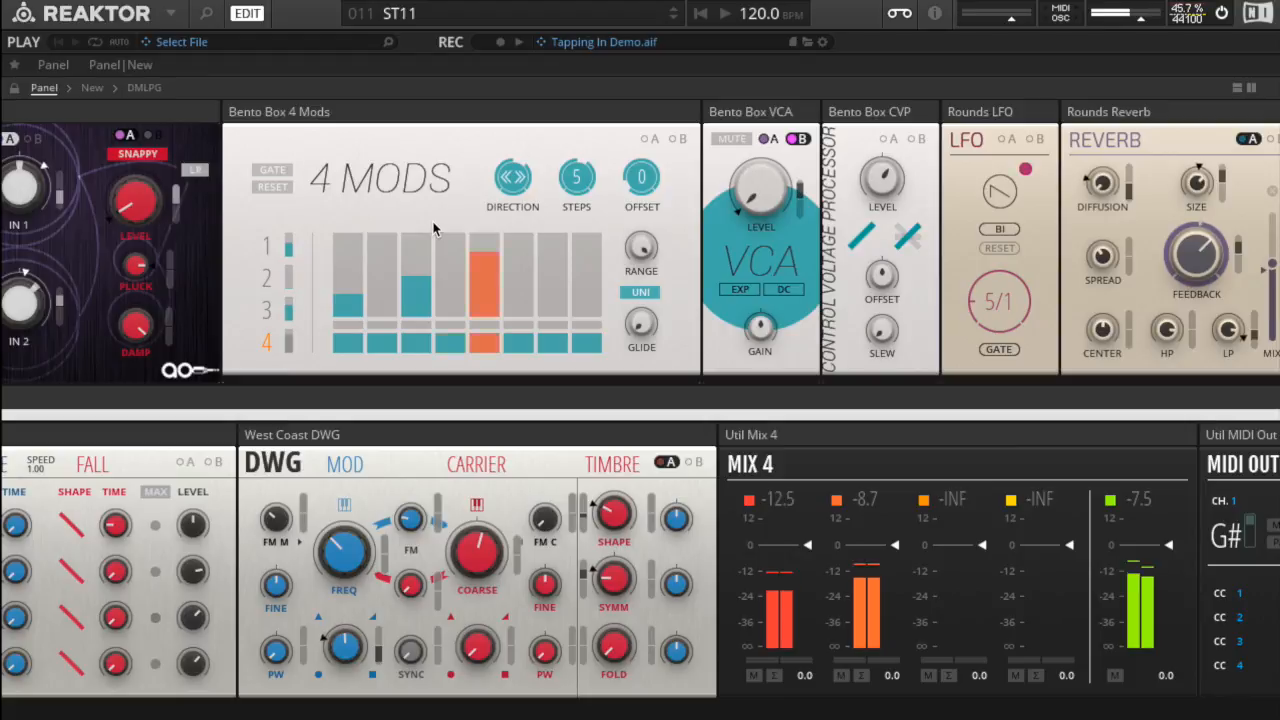
scroll(433, 229, right, 1)
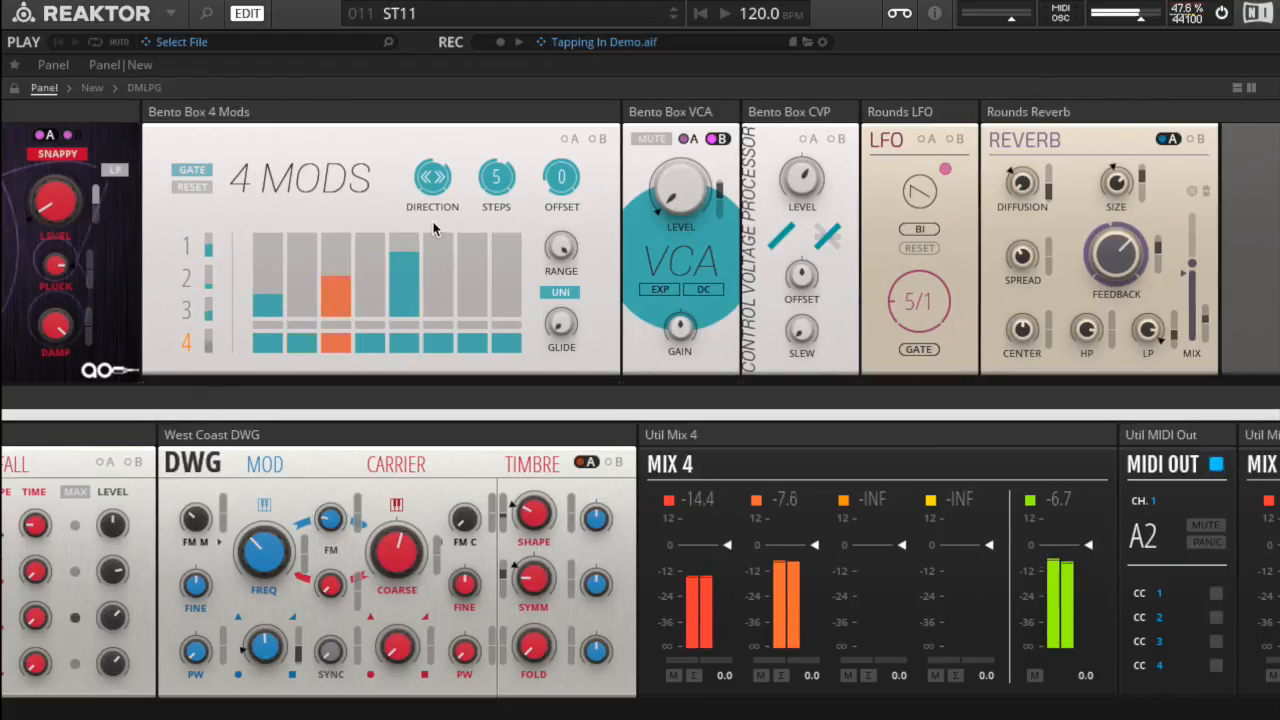
scroll(433, 229, left, 10)
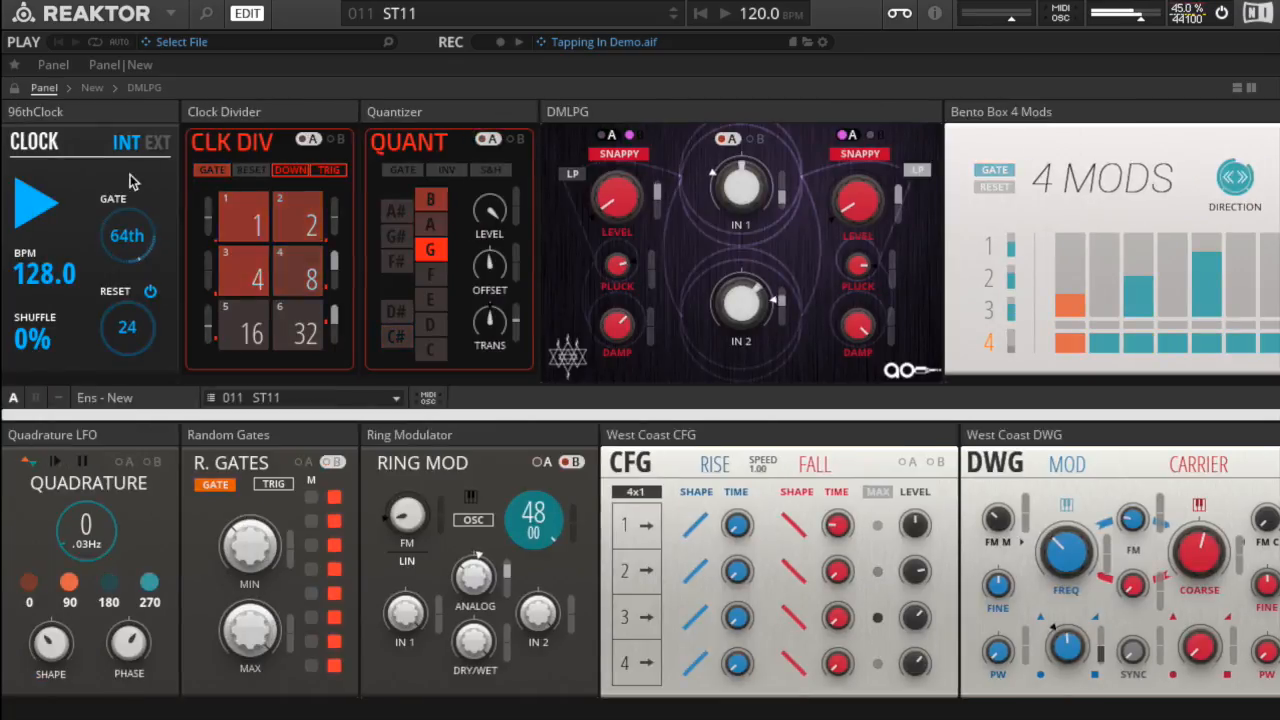
click(22, 214)
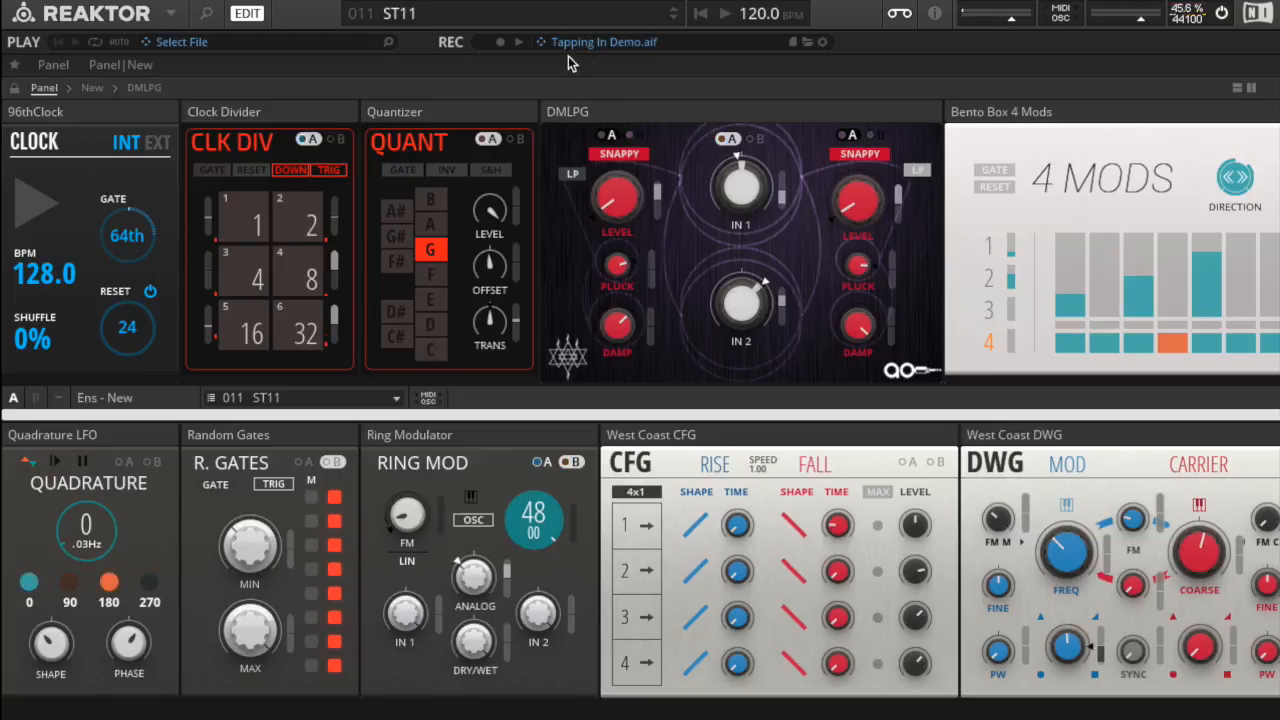
Step: Load snapshot 19 - STglitch1 and start the clock to hear it
click(522, 18)
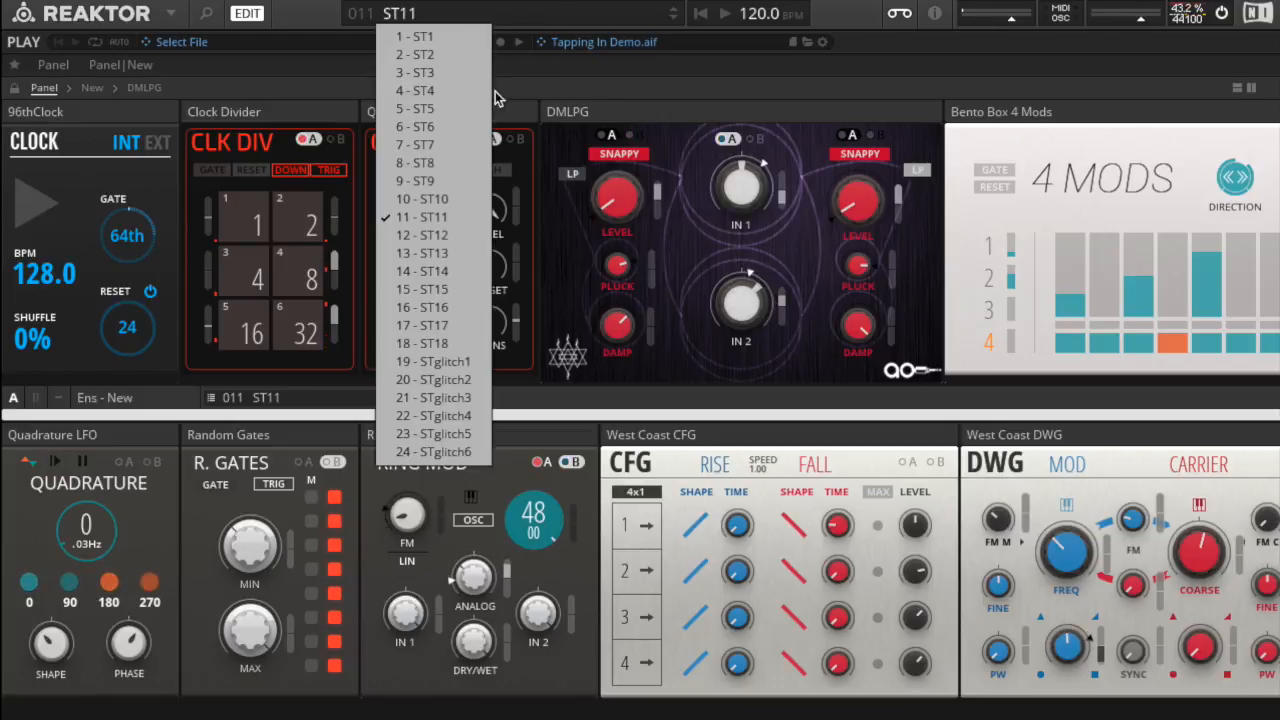
click(453, 362)
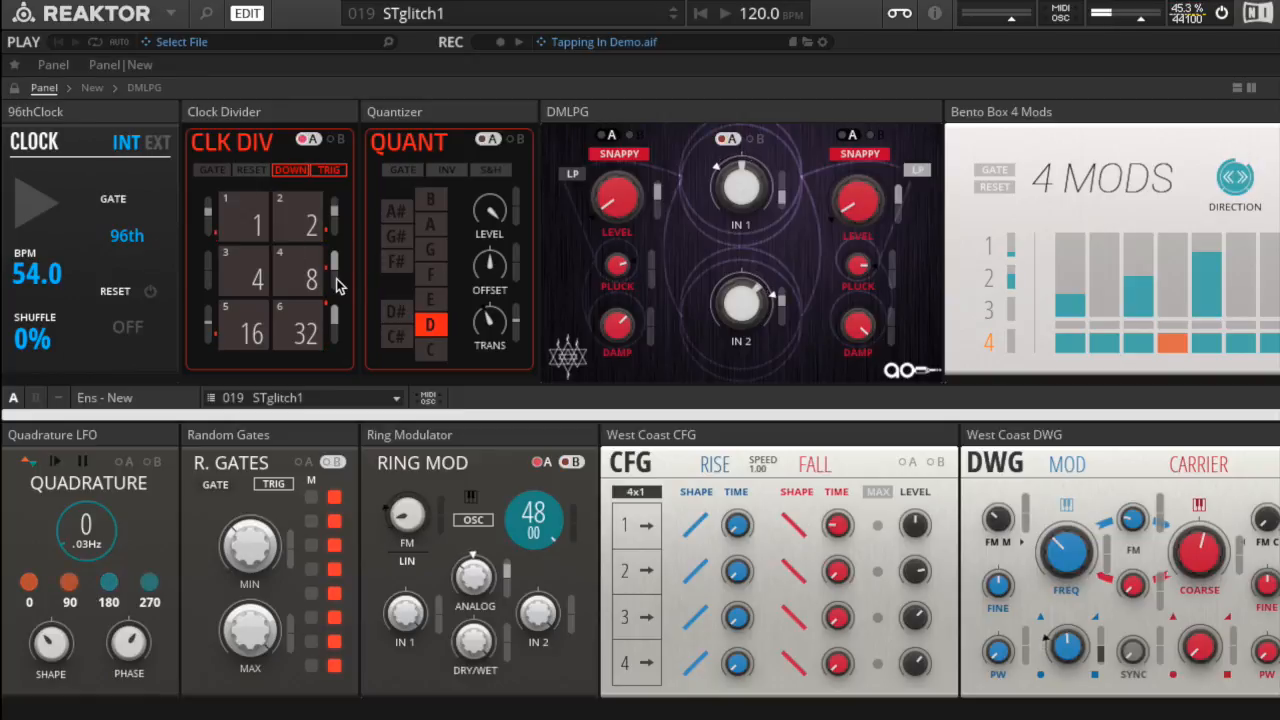
click(38, 210)
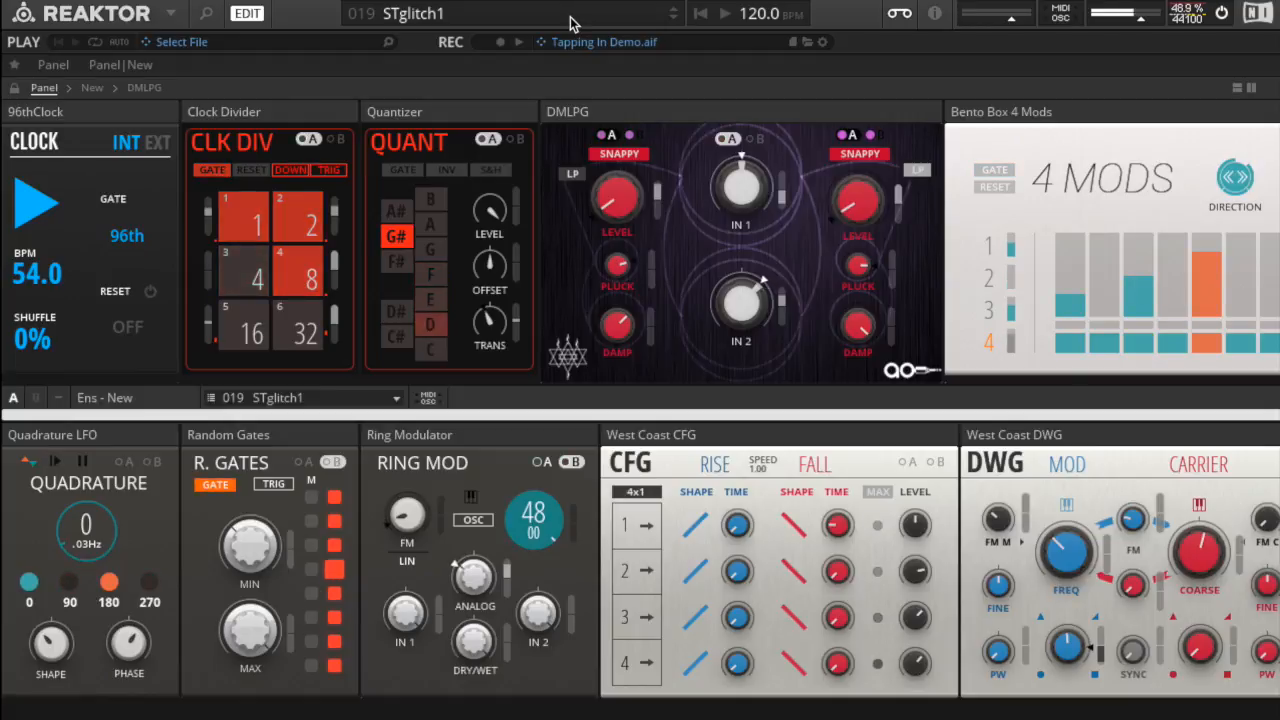
Step: Audition snapshot 20 - STglitch2 and switch to snapshot 22 - STglitch4 while the clock runs
click(570, 22)
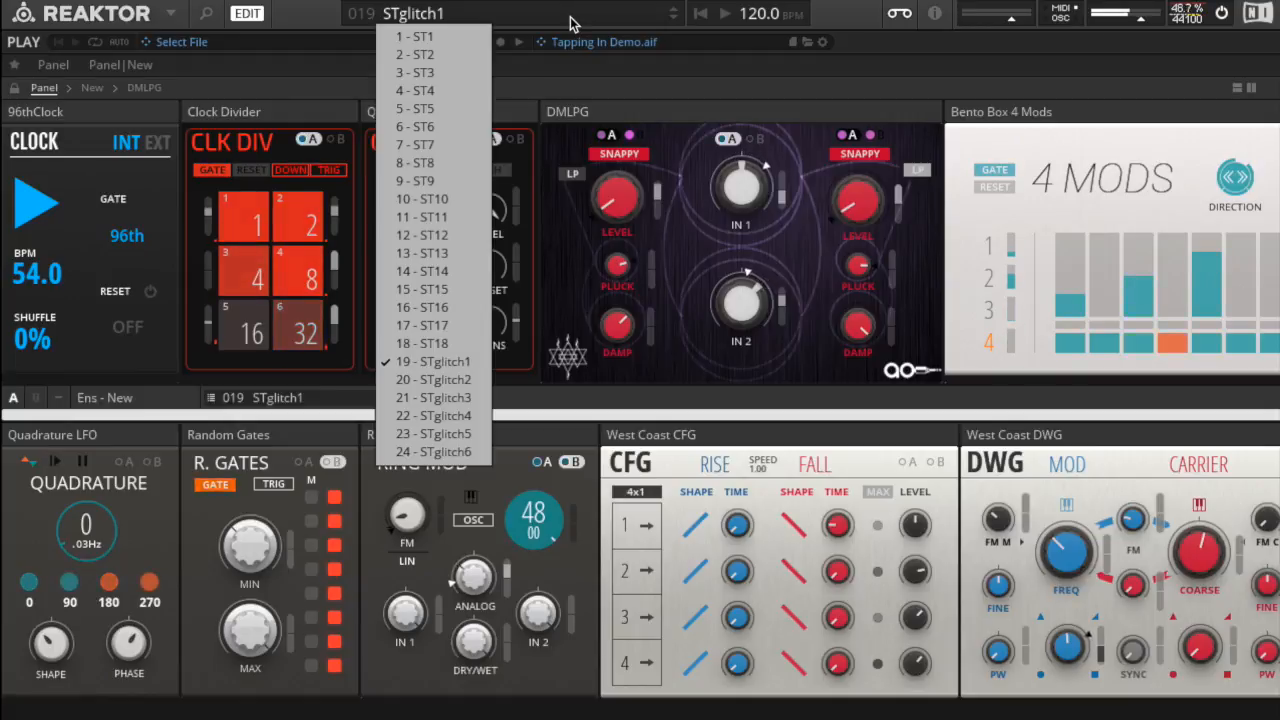
click(430, 380)
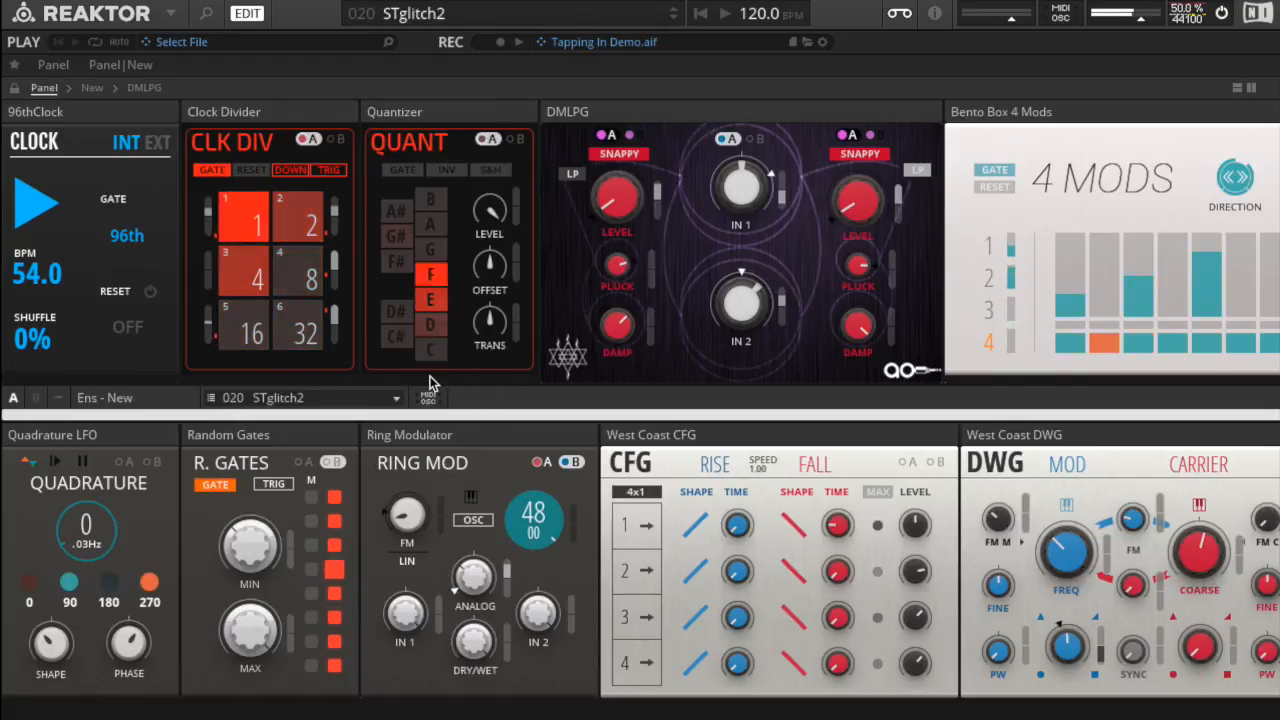
click(537, 22)
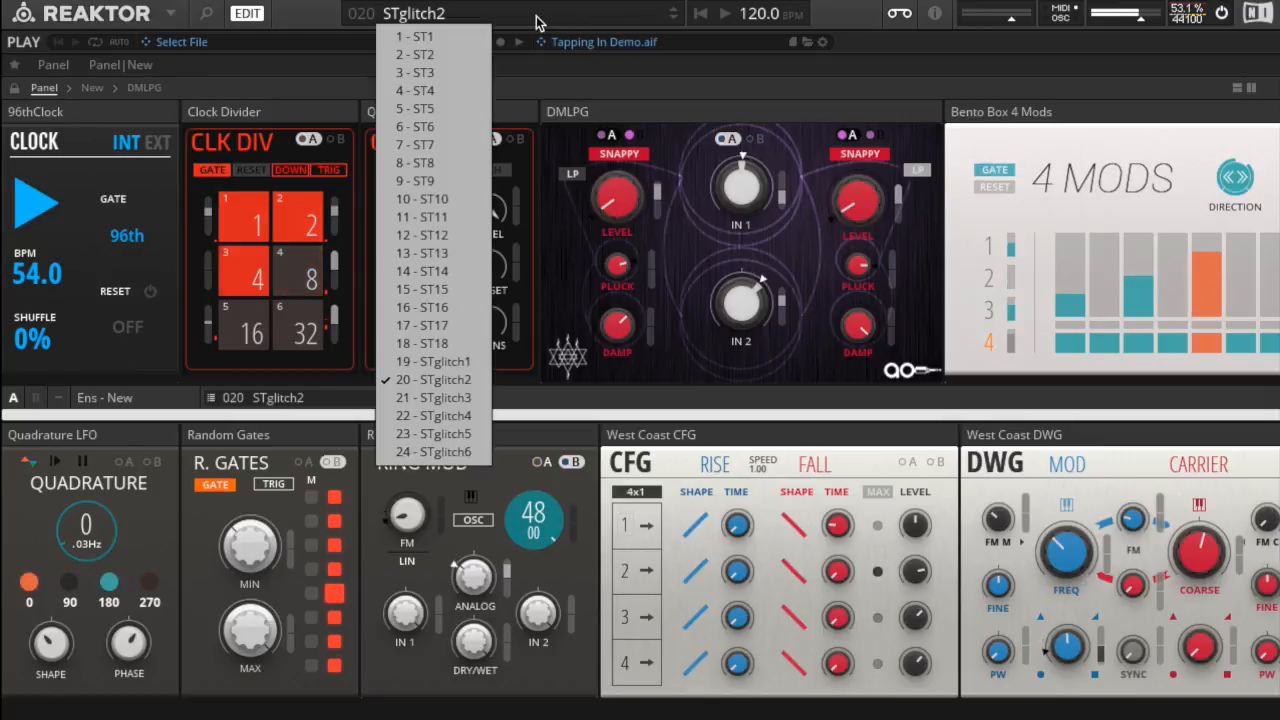
click(455, 420)
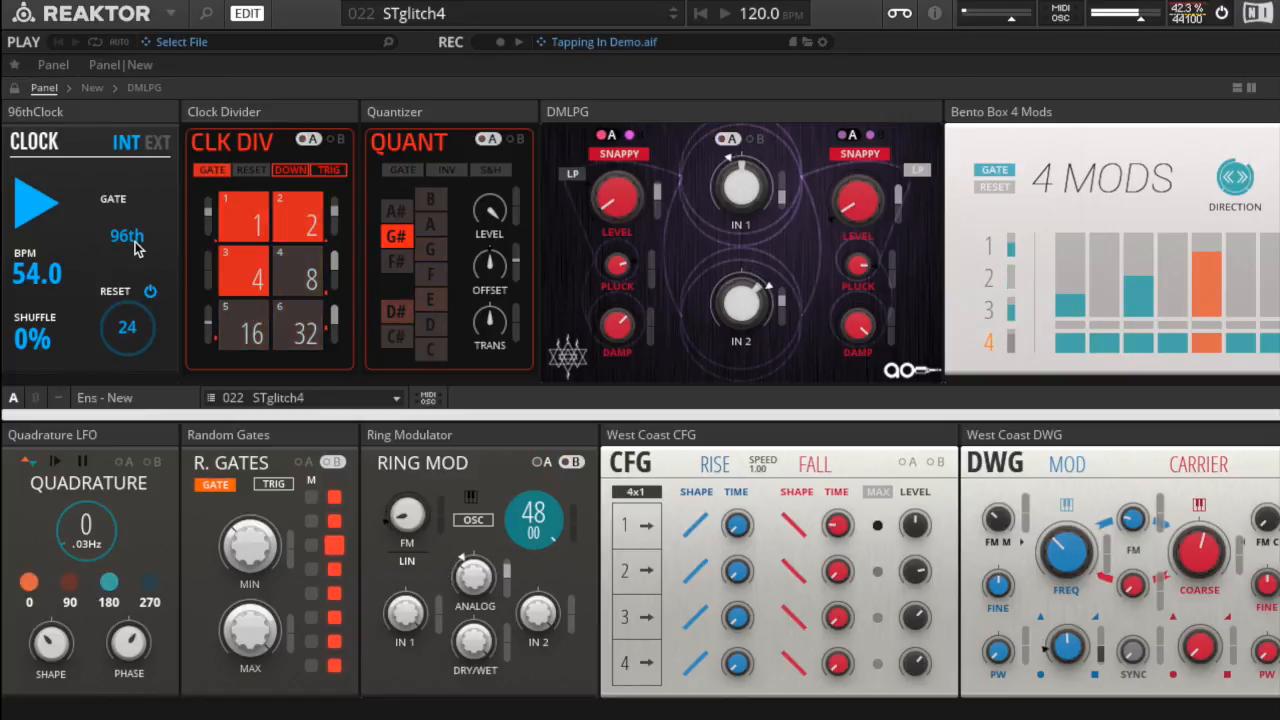
Step: Set the 96thClock's gate rate to 4th and restart the clock
drag(137, 249, 123, 290)
click(42, 208)
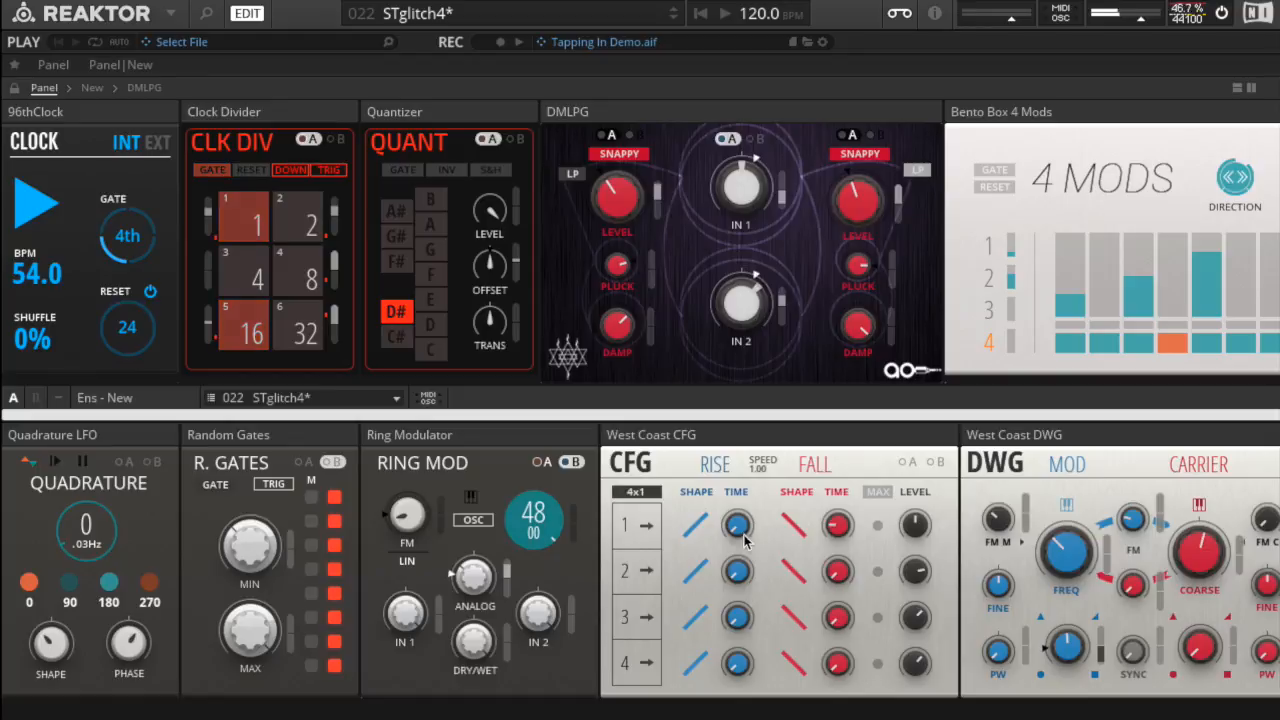
Step: Increase the rise time of channel 1 in the West Coast CFG block
drag(737, 527, 734, 443)
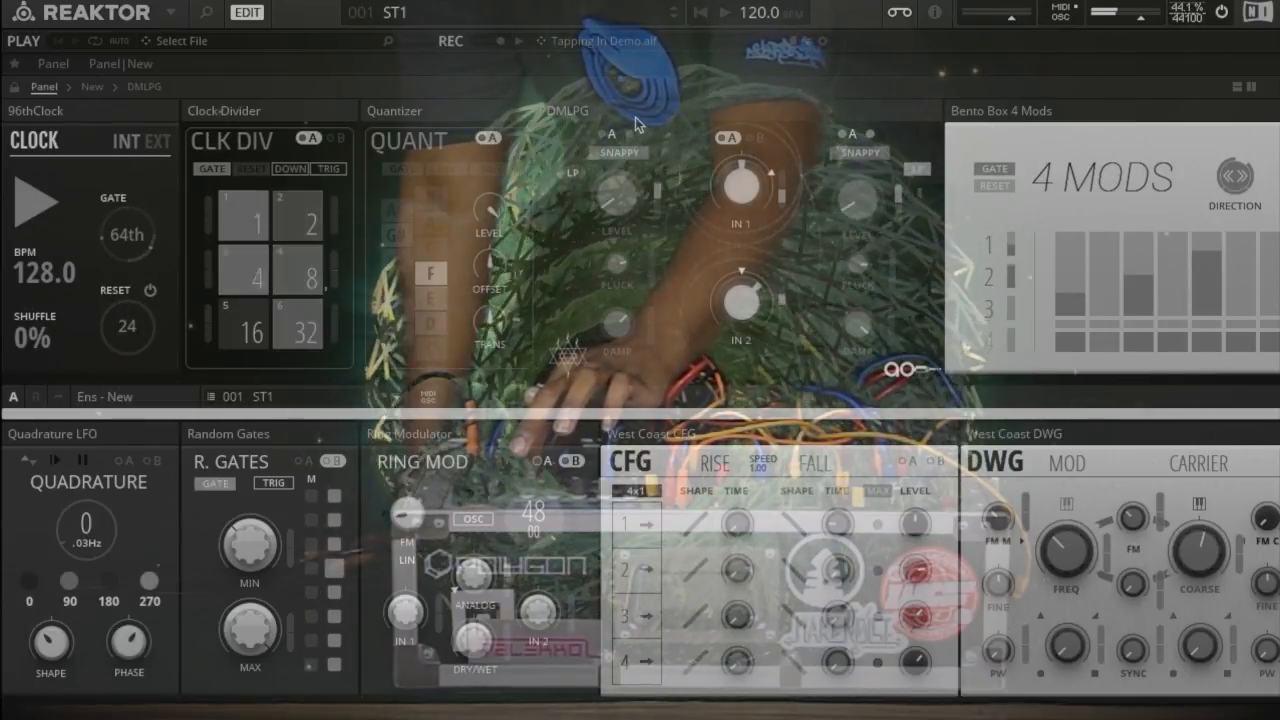
Step: Load snapshot 2 - ST2 and audition it across the blocks through to the mixer and MIDI output
click(622, 18)
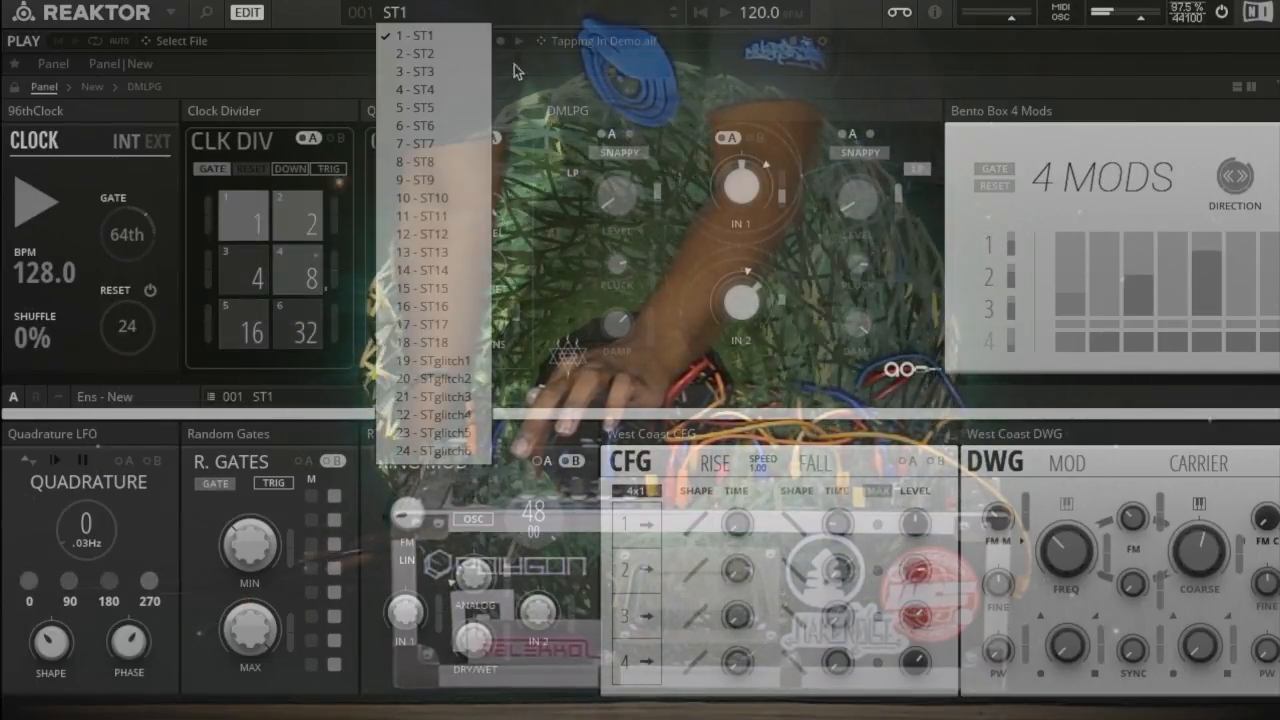
click(446, 57)
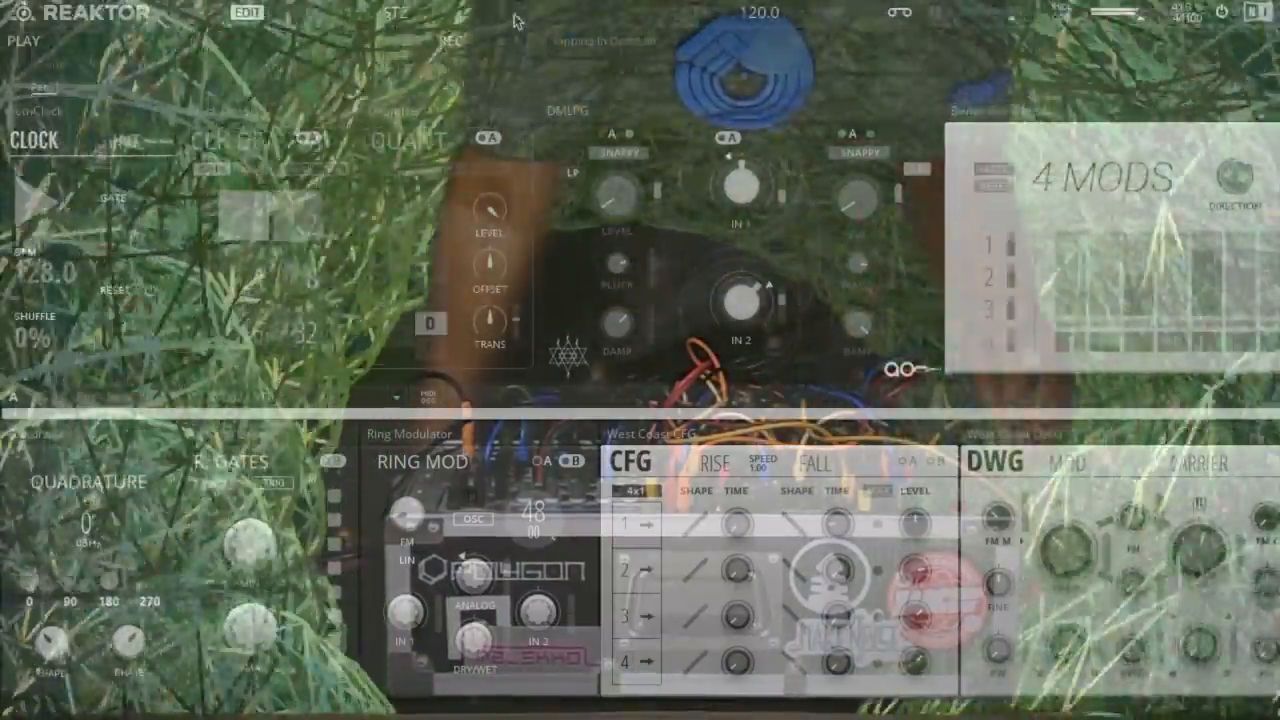
scroll(581, 256, right, 3)
scroll(578, 249, right, 5)
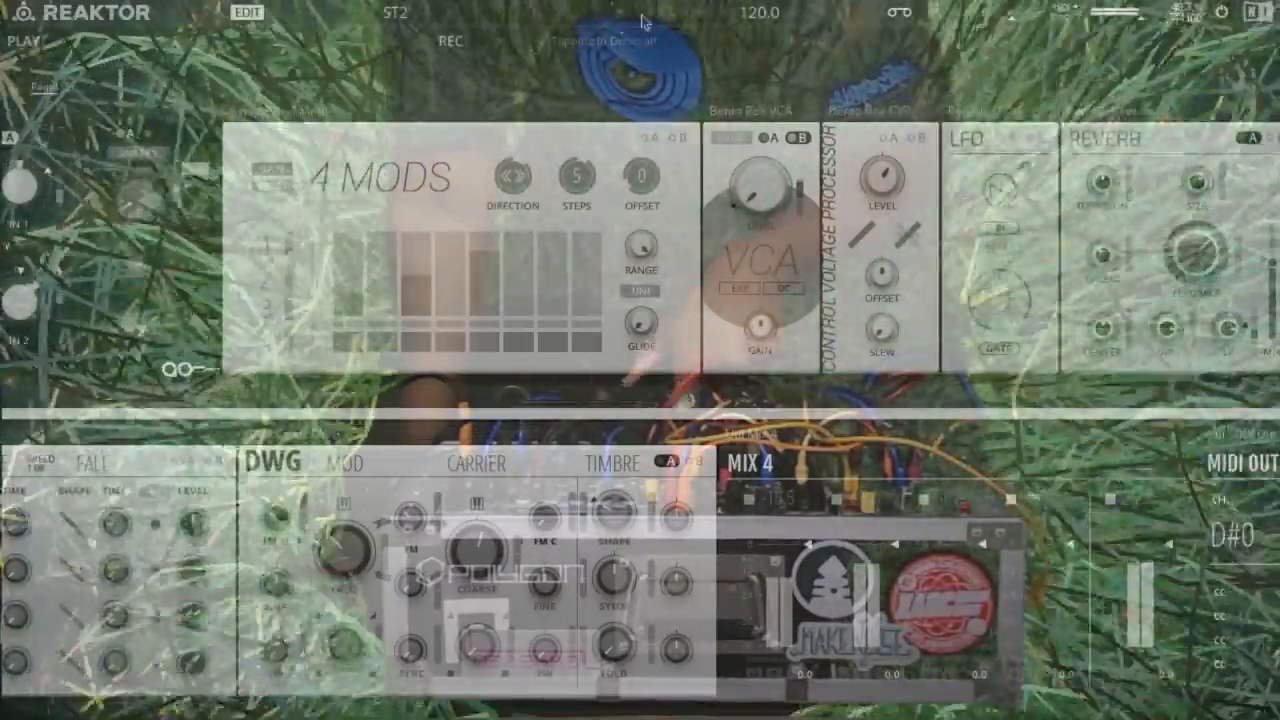
Step: Stop the 96thClock playing the ST2 snapshot
click(670, 14)
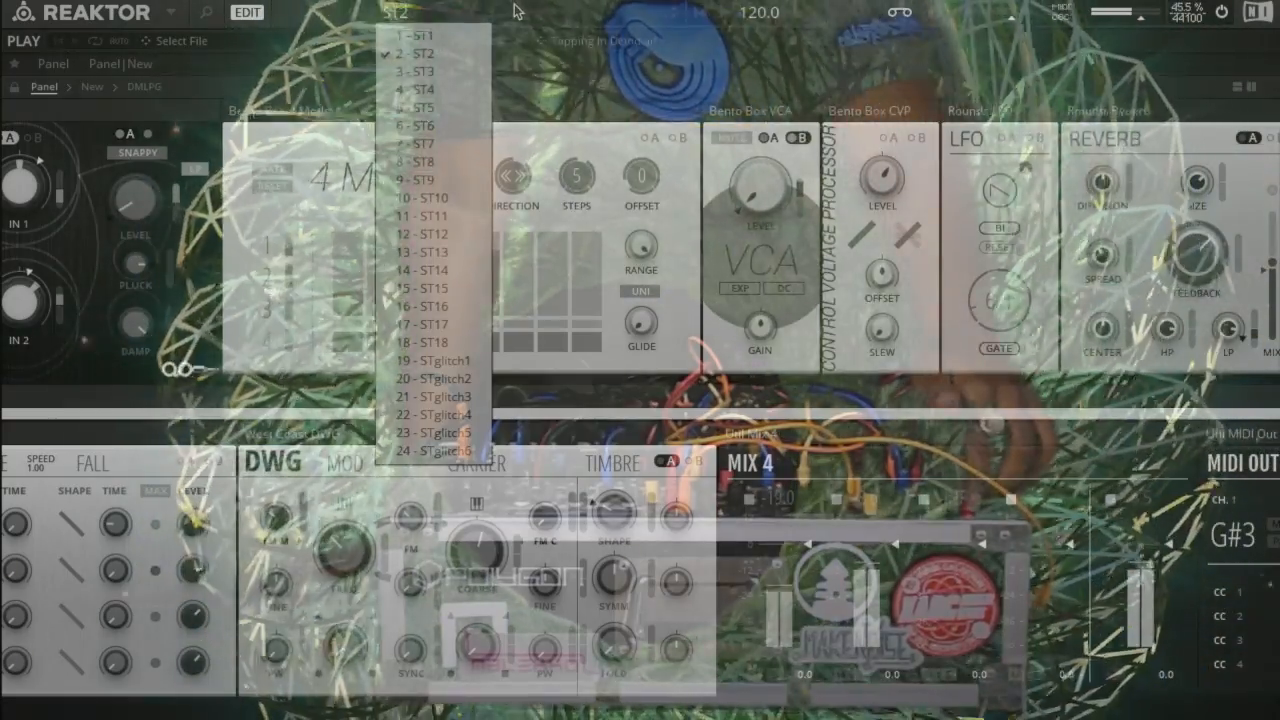
click(517, 13)
scroll(231, 162, left, 10)
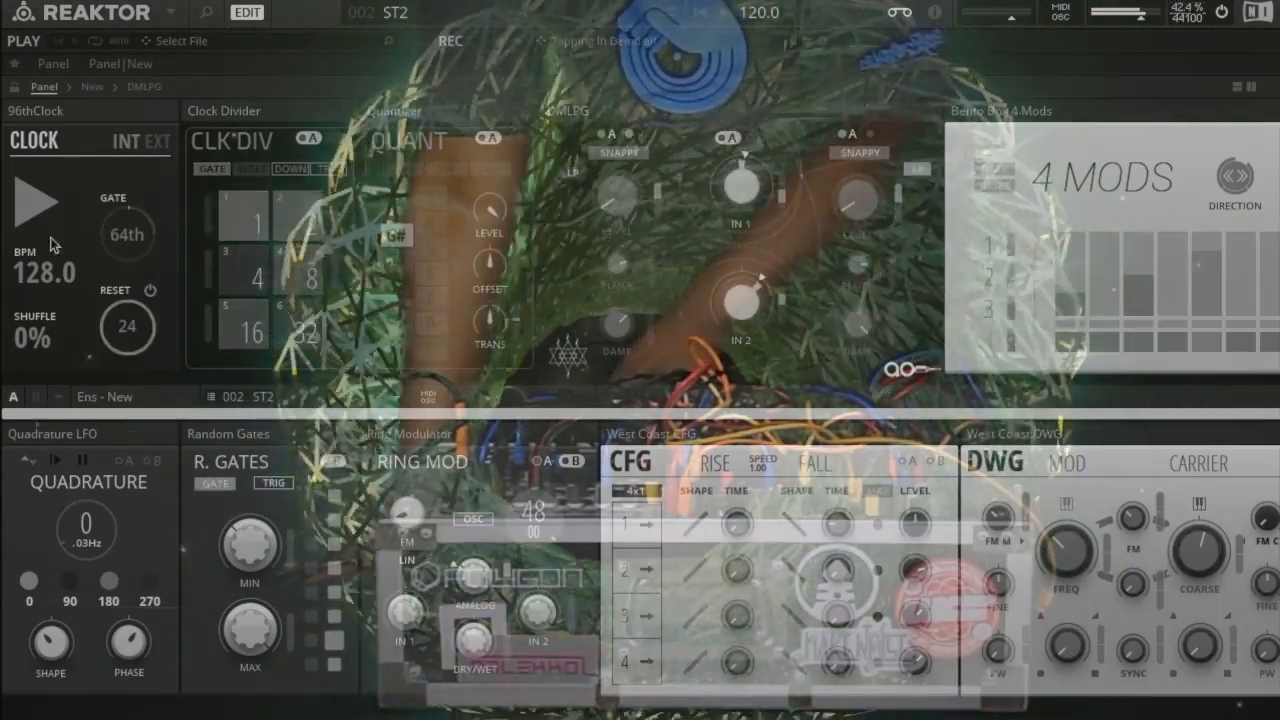
click(36, 207)
Step: Bring up the list of snapshots to choose another one
scroll(571, 269, right, 10)
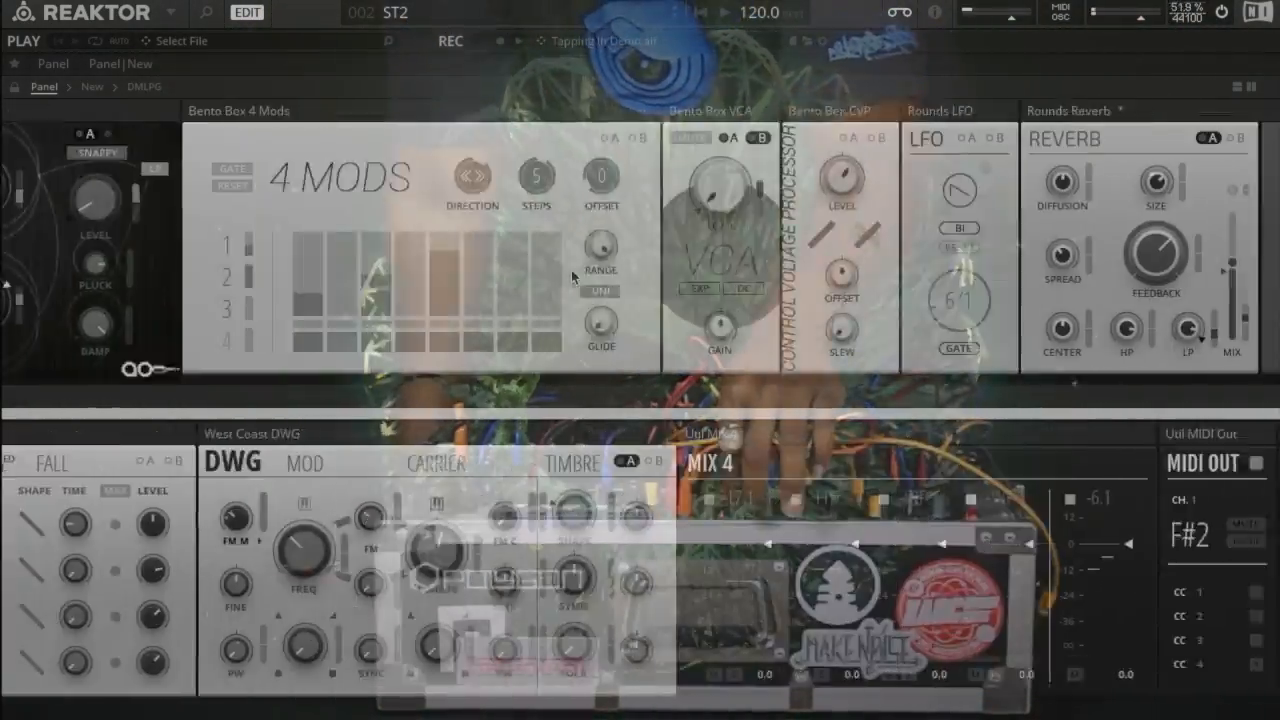
scroll(571, 269, right, 7)
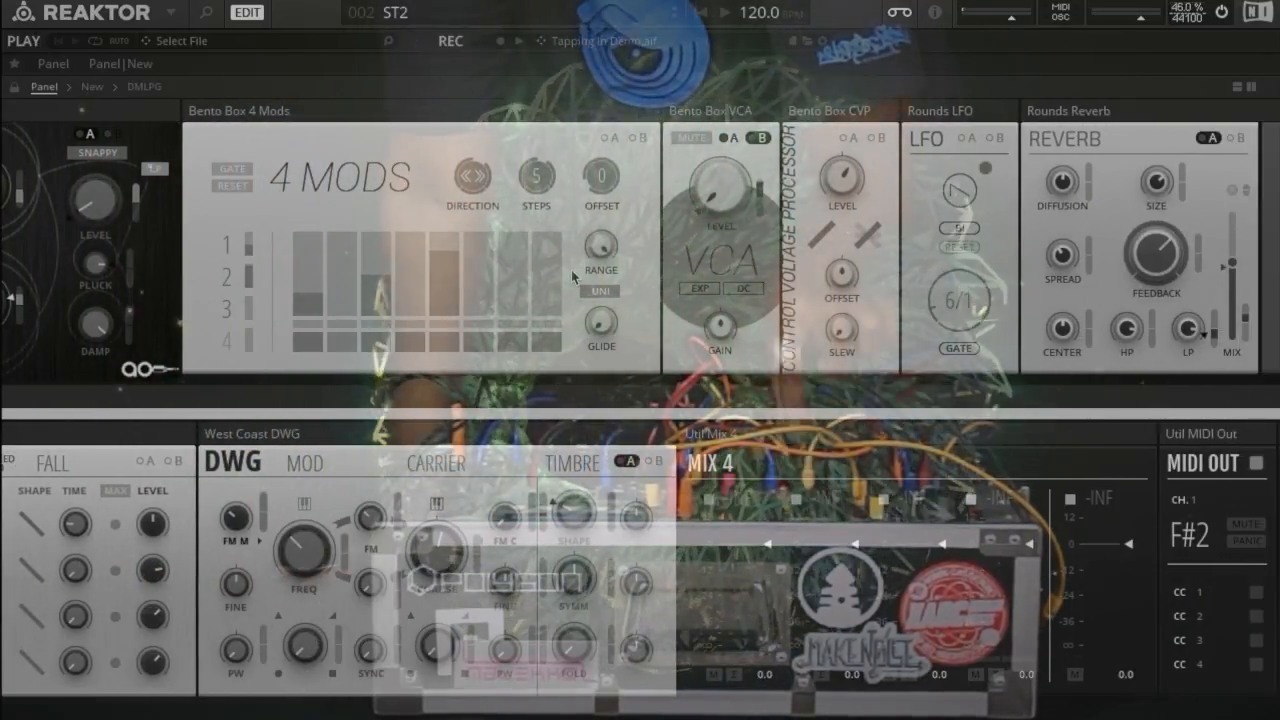
click(620, 22)
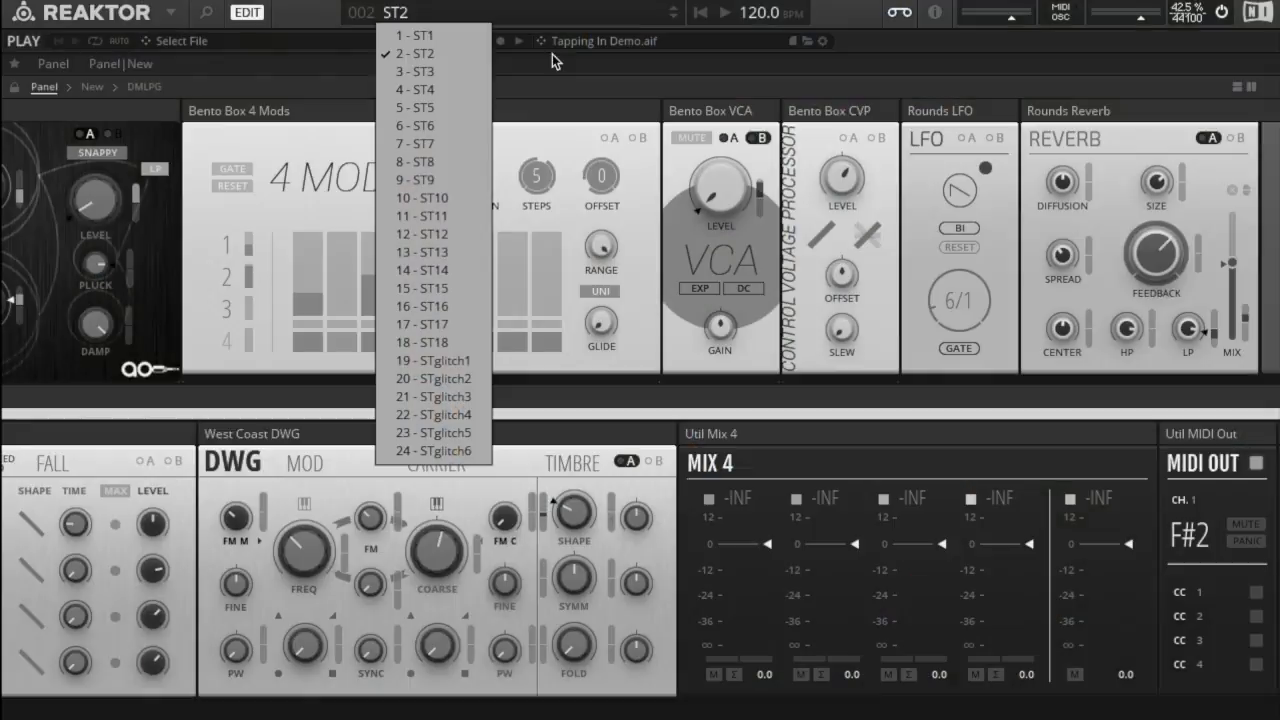